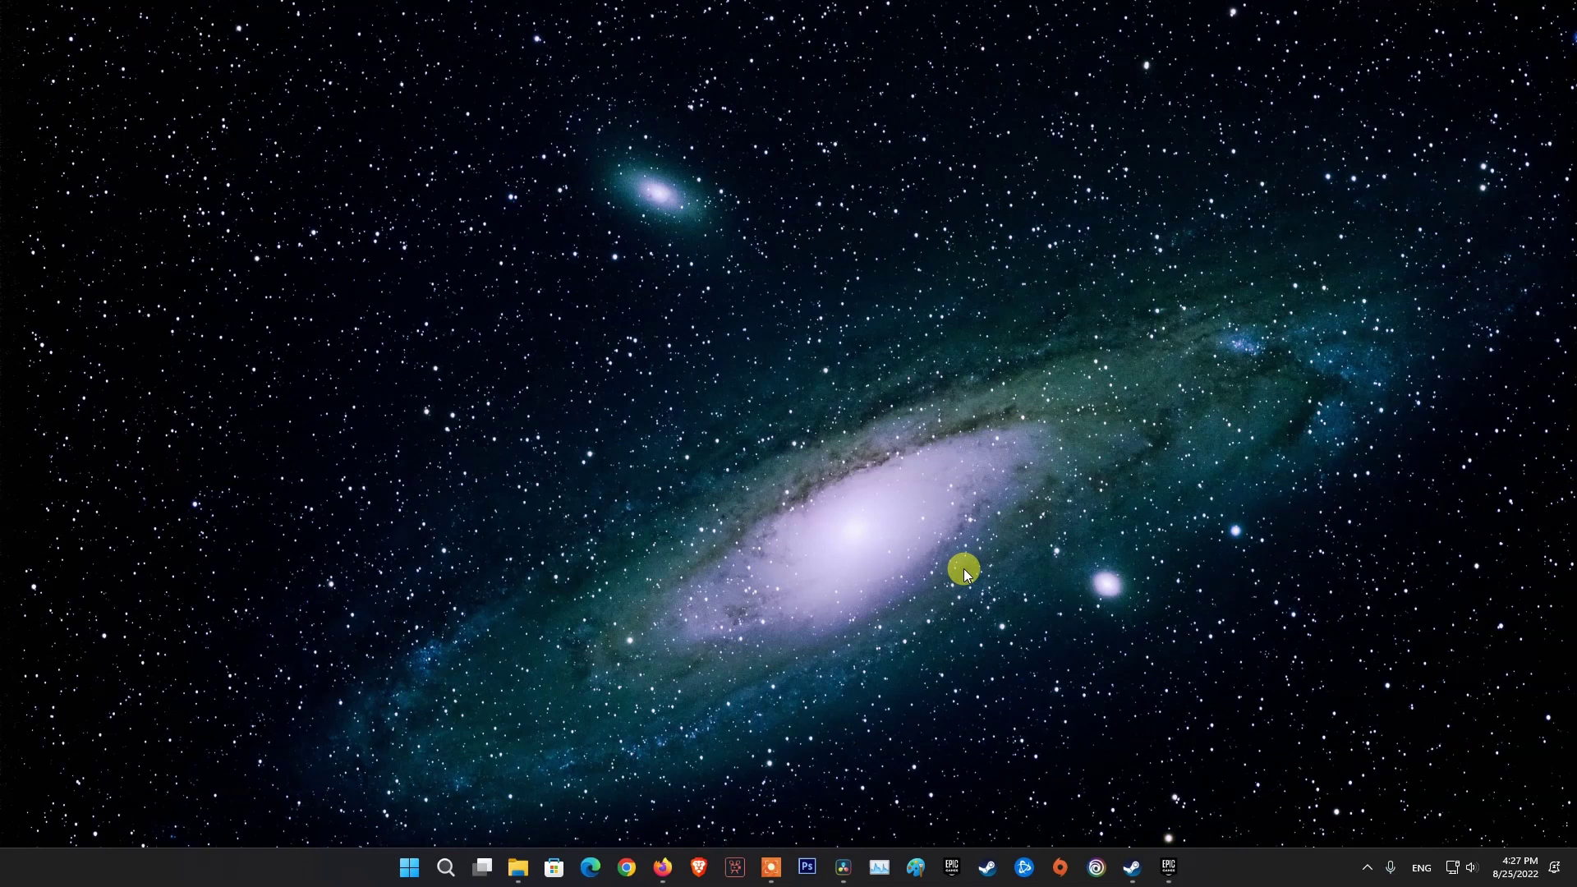
Bring up the Epic Games Launcher and its account menu, then minimize the launcher
{"action": "left_click", "coordinate": [1169, 864]}
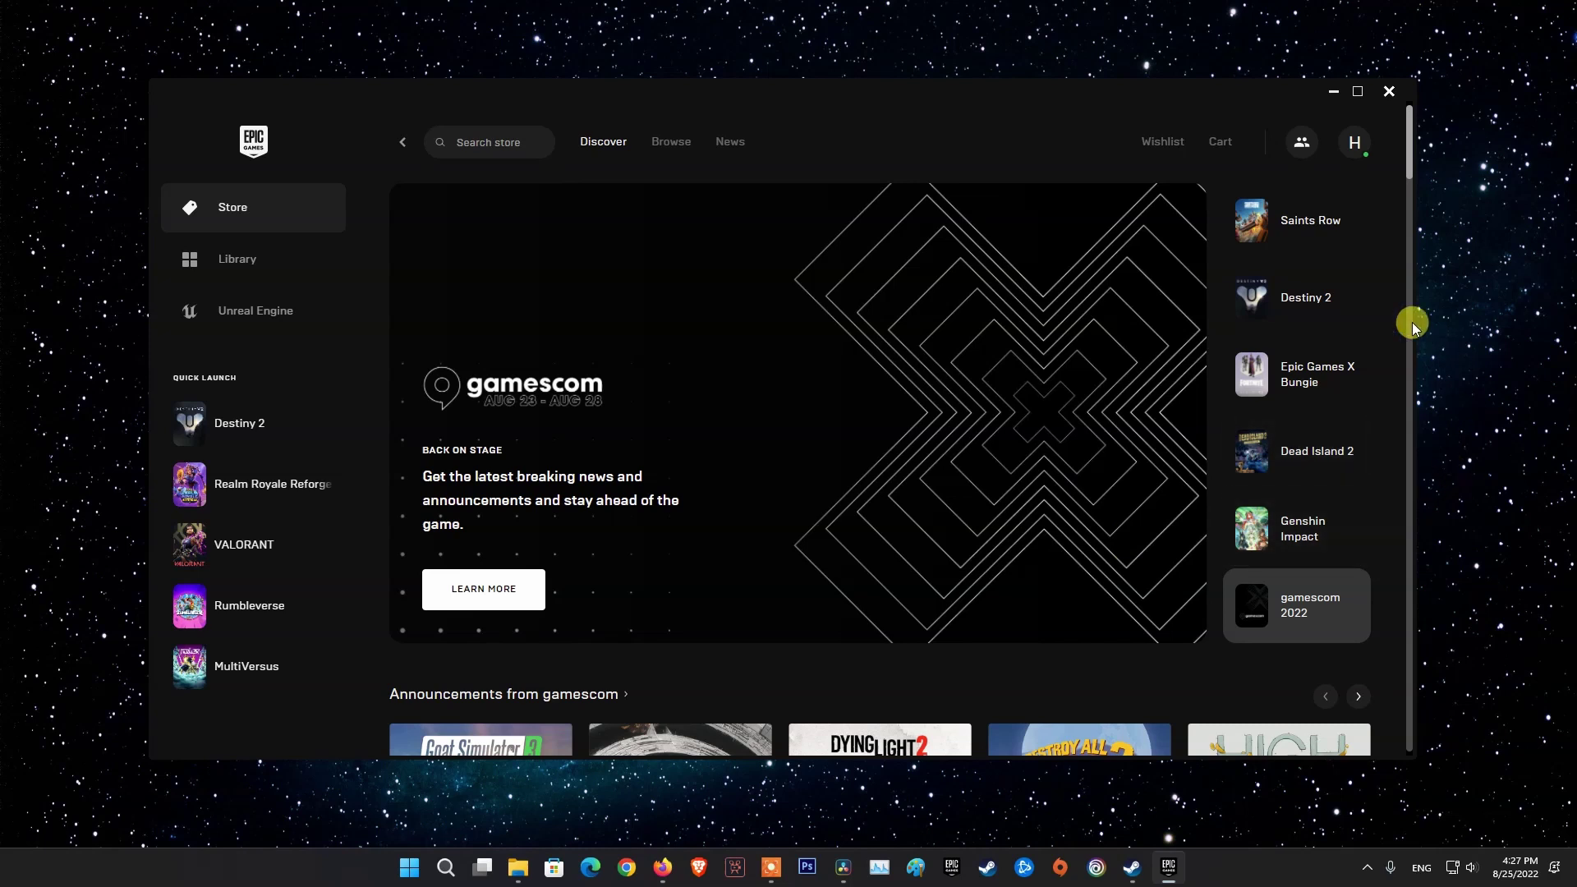
{"action": "left_click", "coordinate": [1354, 143]}
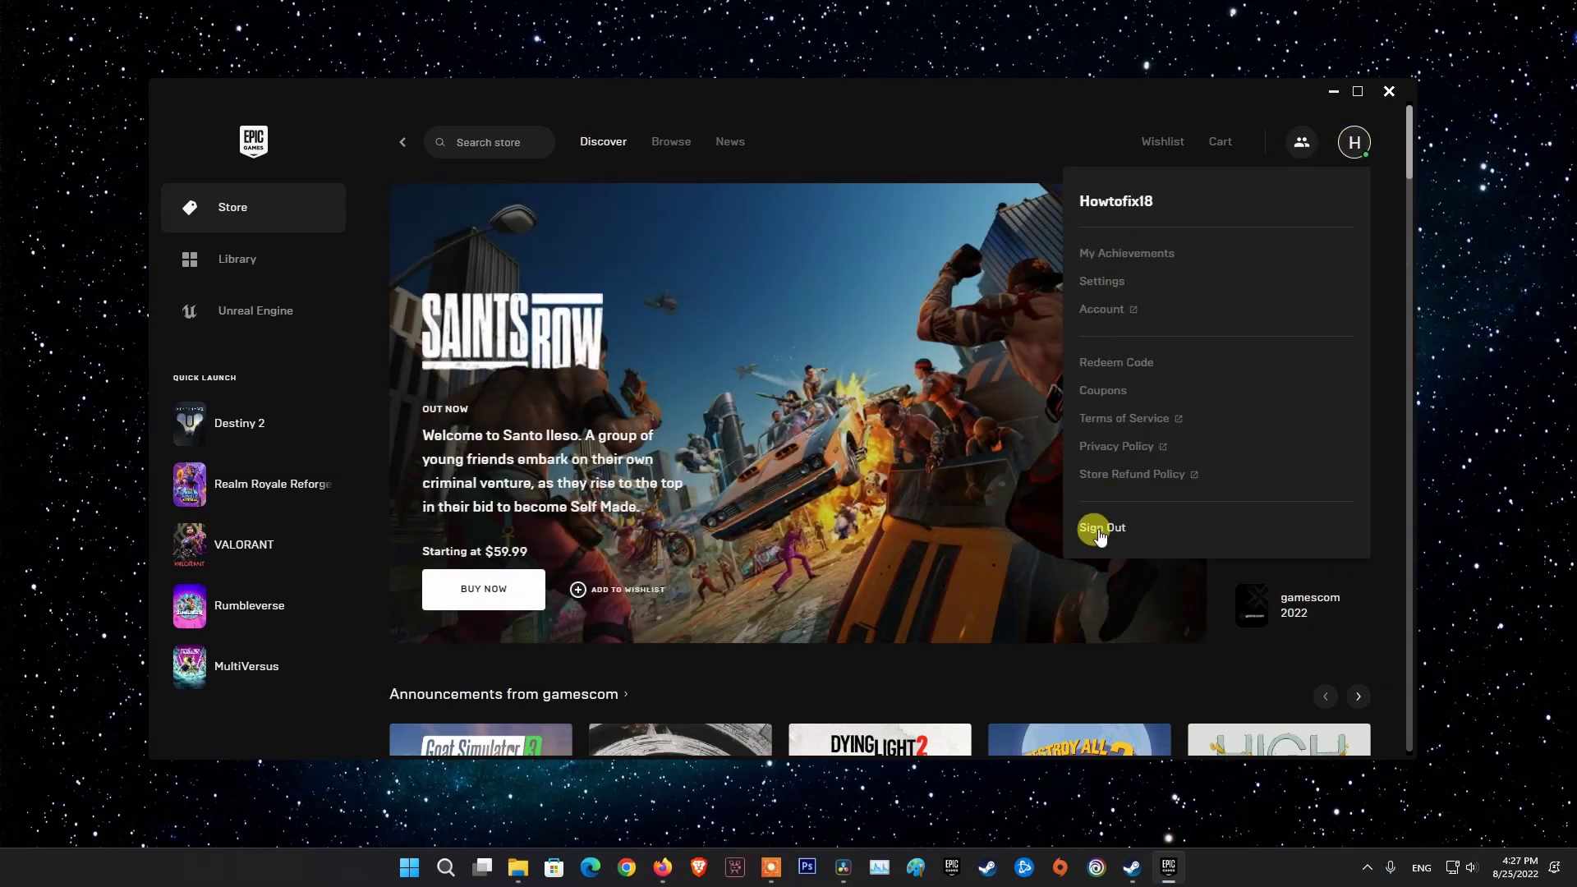
{"action": "left_click", "coordinate": [1333, 91]}
Restart Windows from the Start menu power options
{"action": "left_click", "coordinate": [412, 867]}
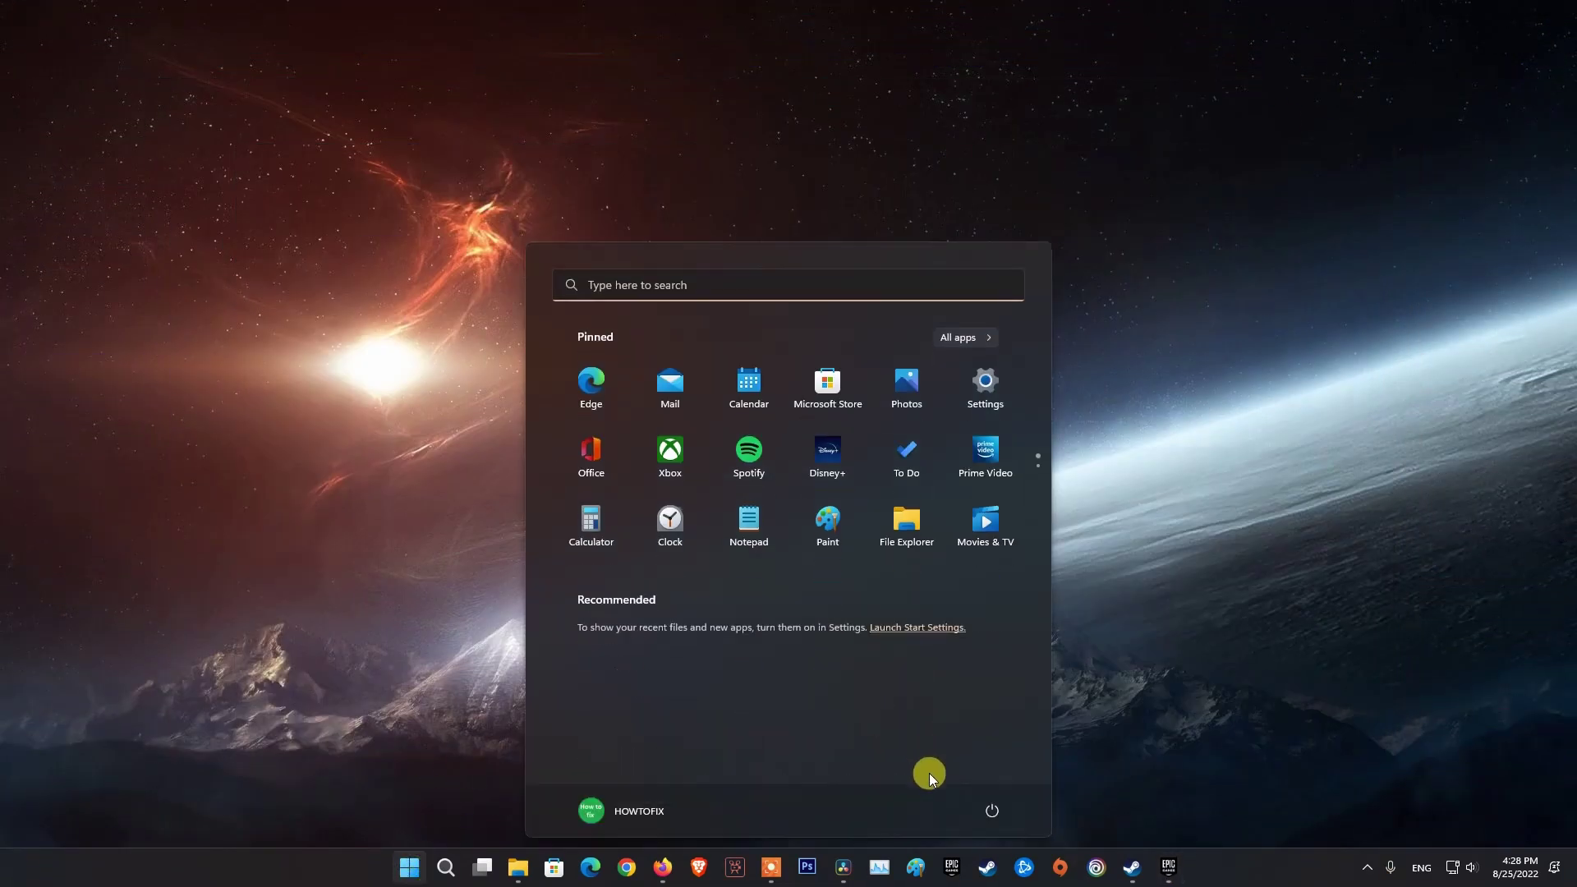
{"action": "left_click", "coordinate": [992, 811]}
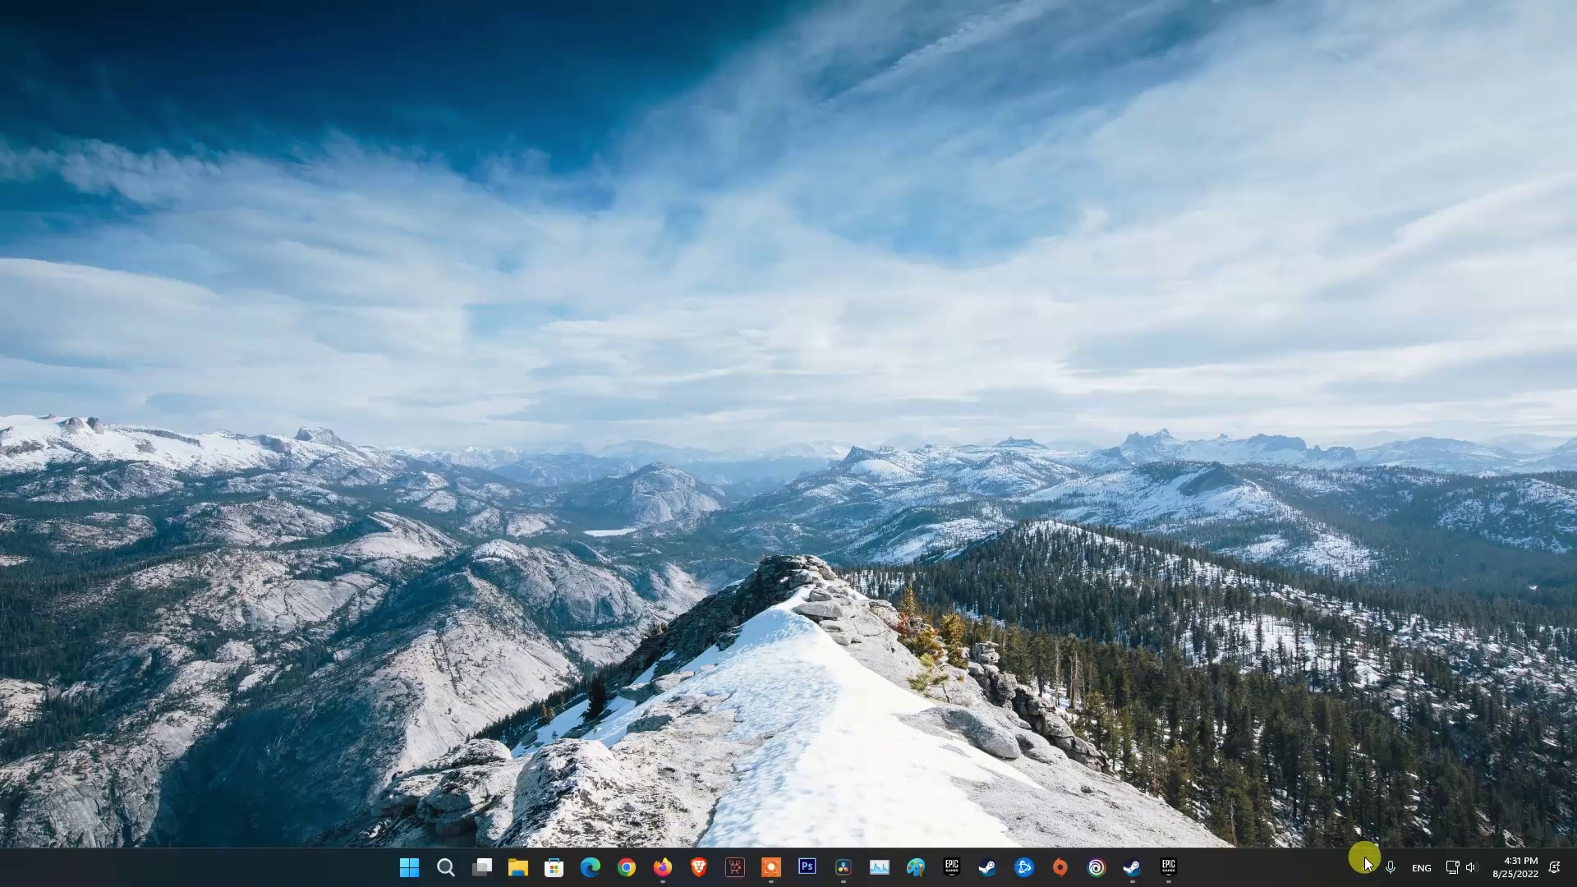
Exit the Epic Games Launcher completely from its hidden tray icon
{"action": "left_click", "coordinate": [1366, 864]}
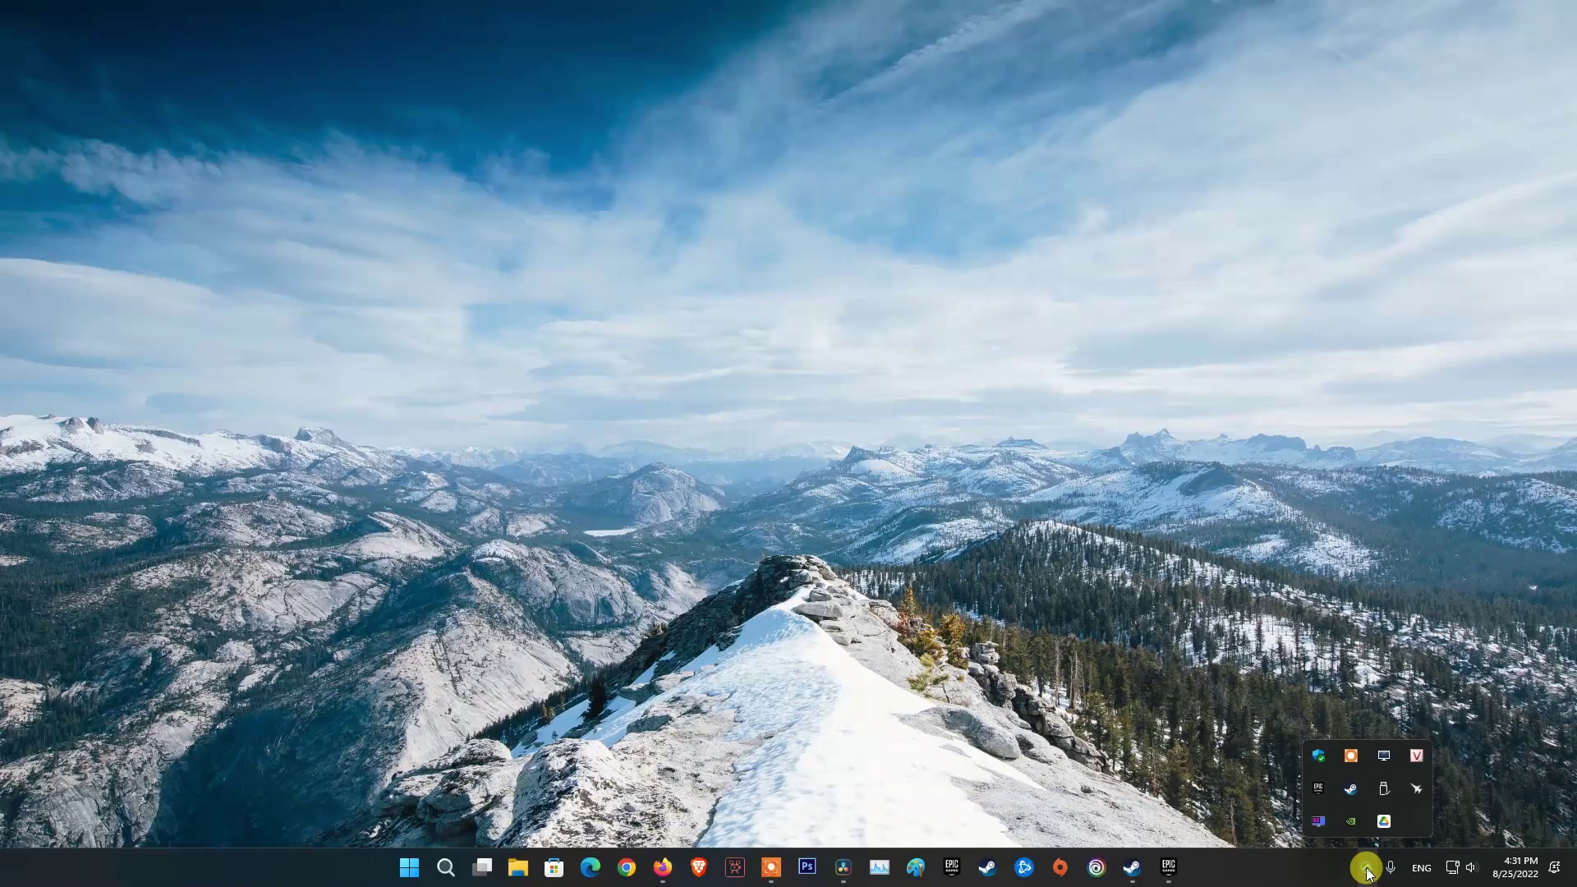
{"action": "right_click", "coordinate": [1314, 786]}
{"action": "left_click", "coordinate": [1330, 771]}
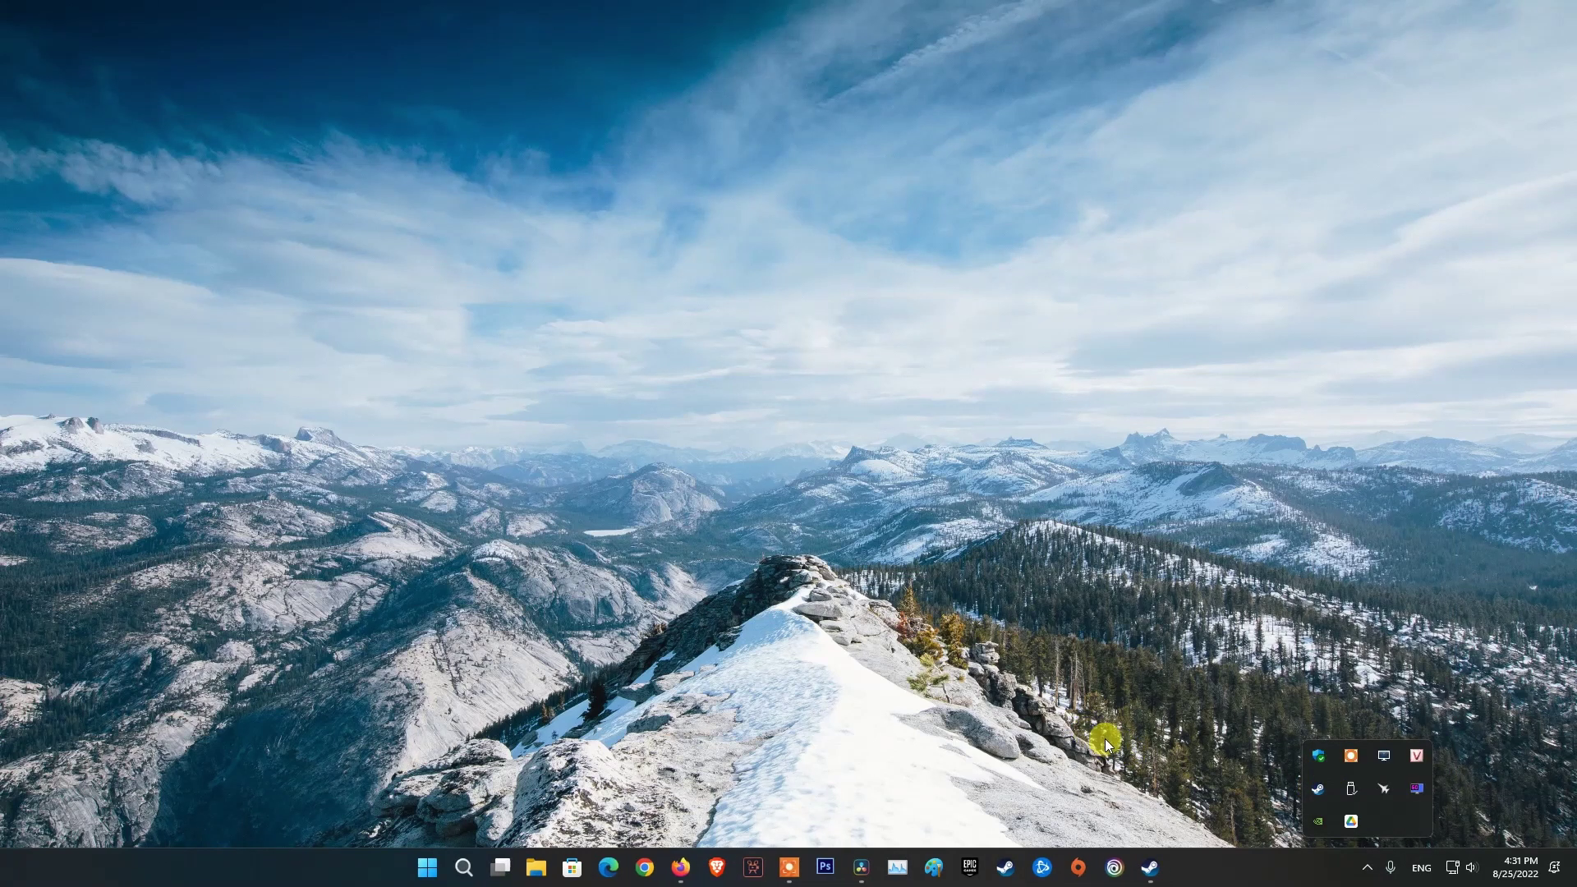
{"action": "left_click", "coordinate": [646, 708]}
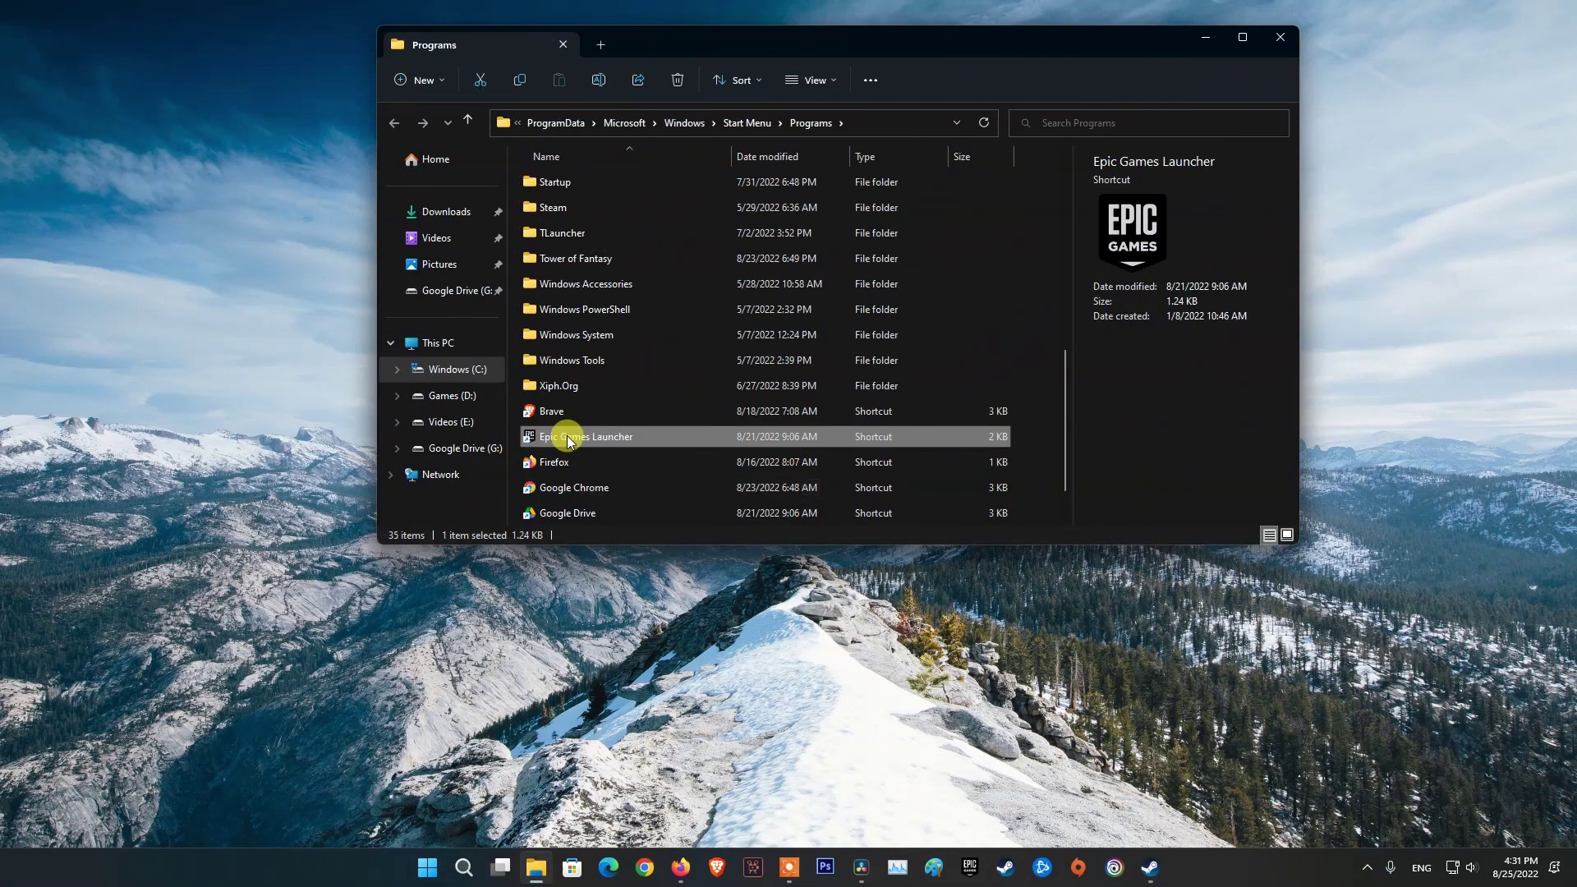
Make the Epic Games Launcher shortcut always run as administrator, then close the Programs folder
{"action": "right_click", "coordinate": [566, 440]}
{"action": "left_click", "coordinate": [618, 824]}
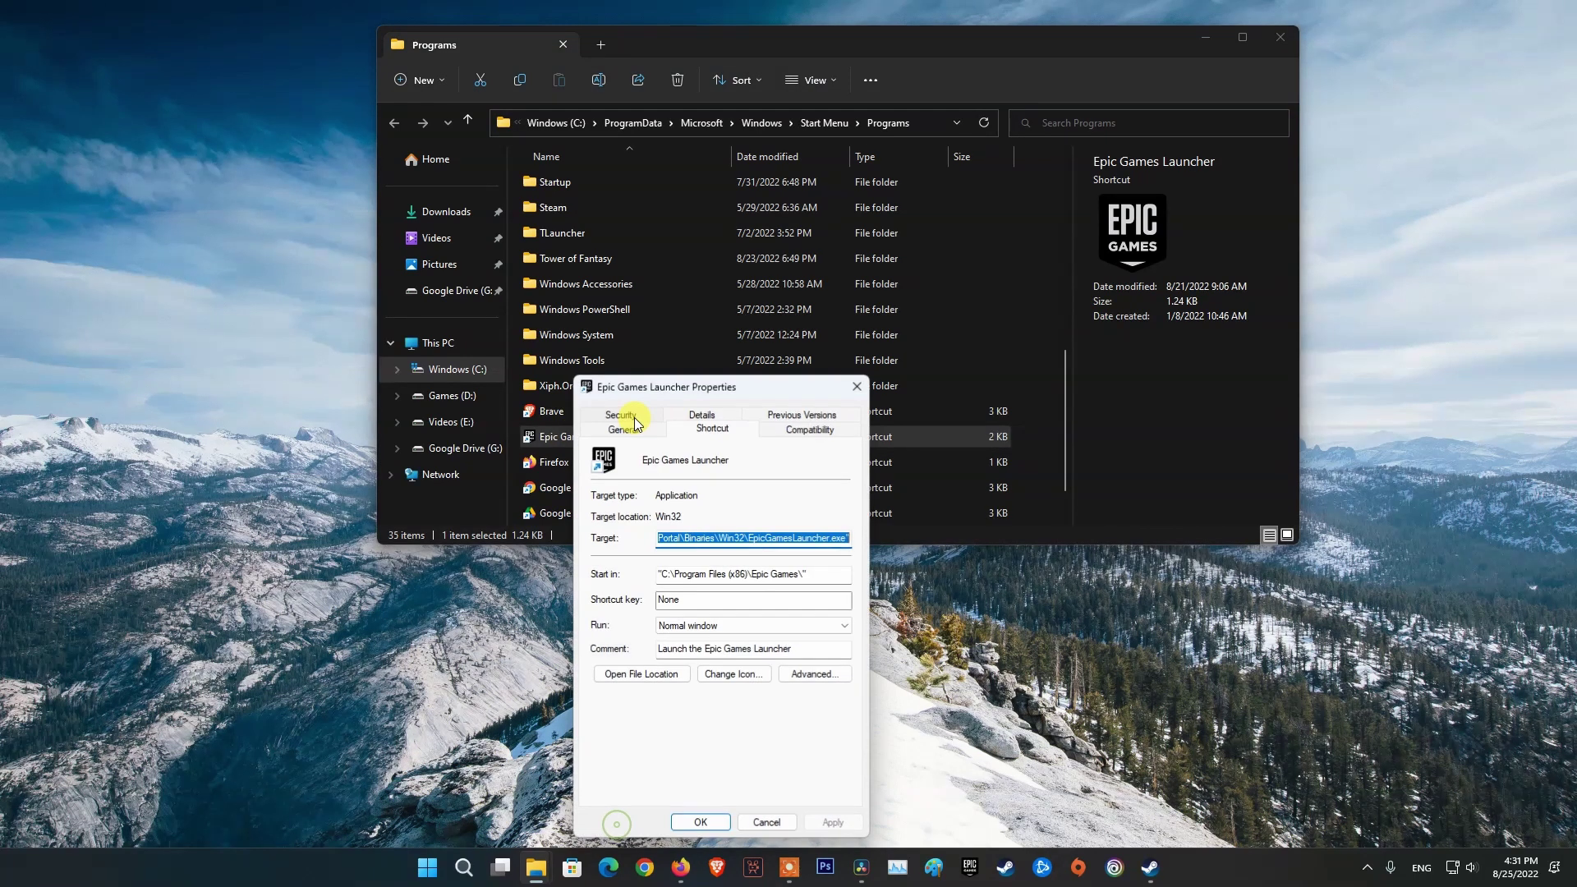
{"action": "left_click", "coordinate": [796, 437]}
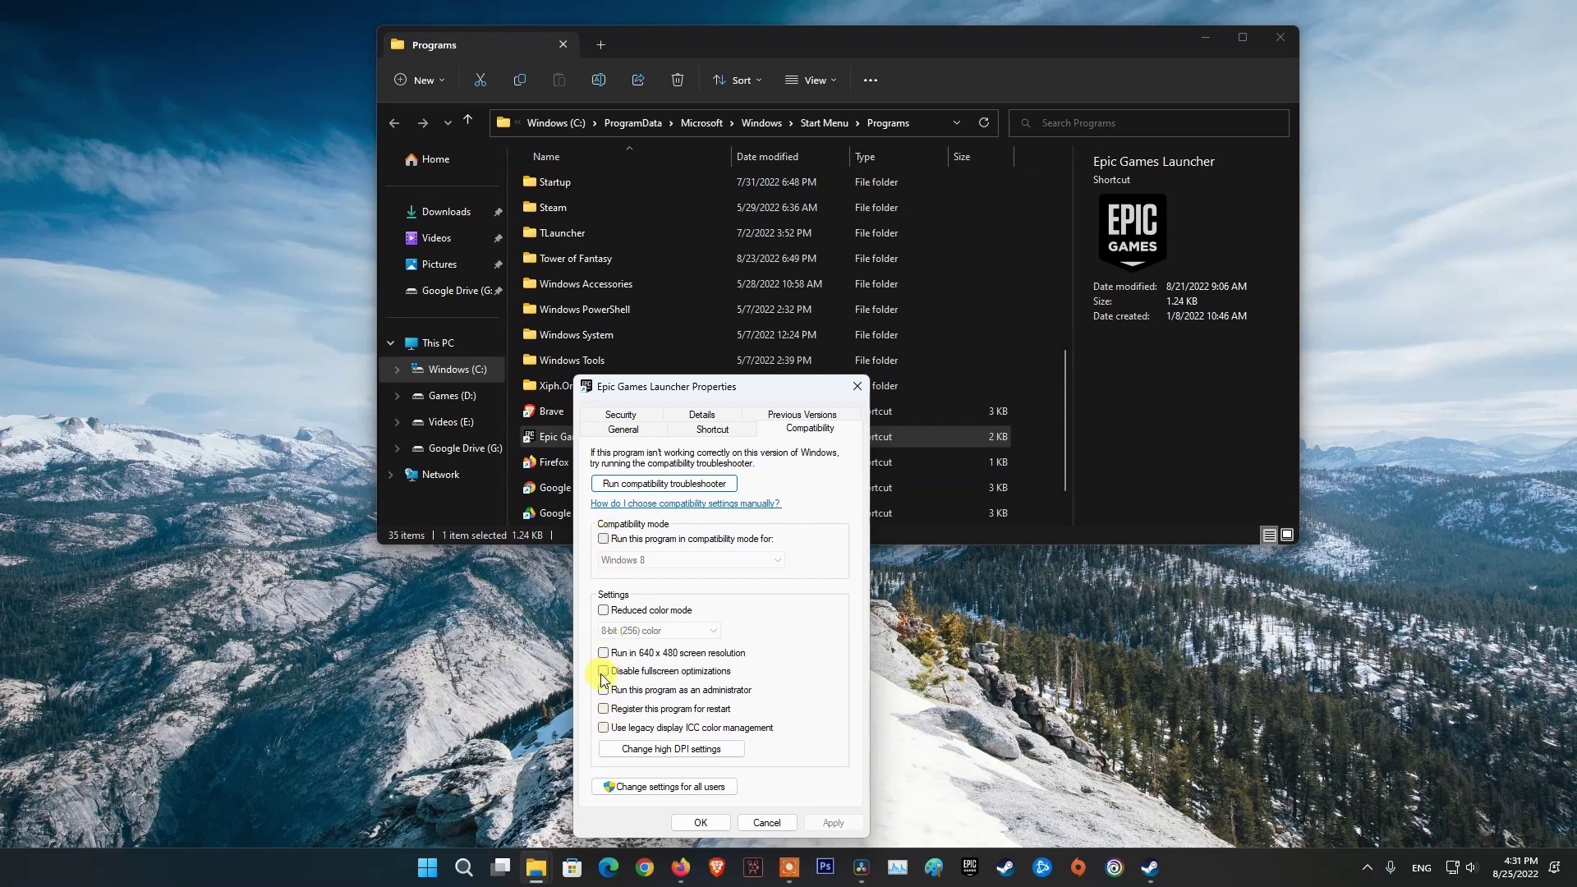
{"action": "left_click", "coordinate": [701, 822]}
{"action": "left_click", "coordinate": [1280, 37]}
{"action": "mouse_move", "coordinate": [463, 867]}
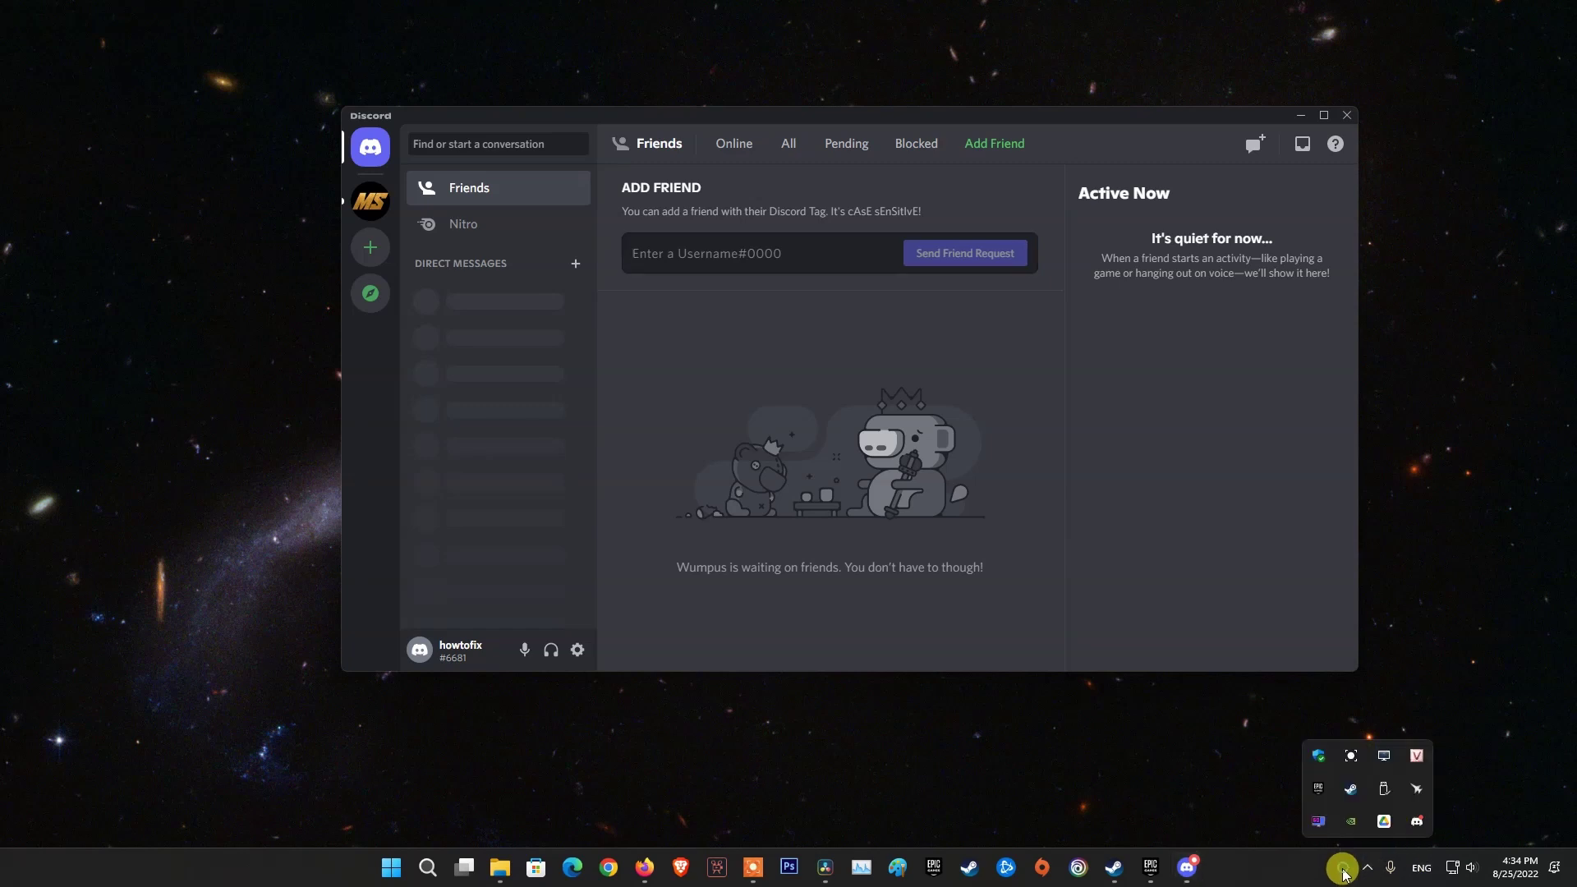
Launch GeForce Experience from the NVIDIA tray icon and switch off its In-Game Overlay
{"action": "right_click", "coordinate": [1351, 821]}
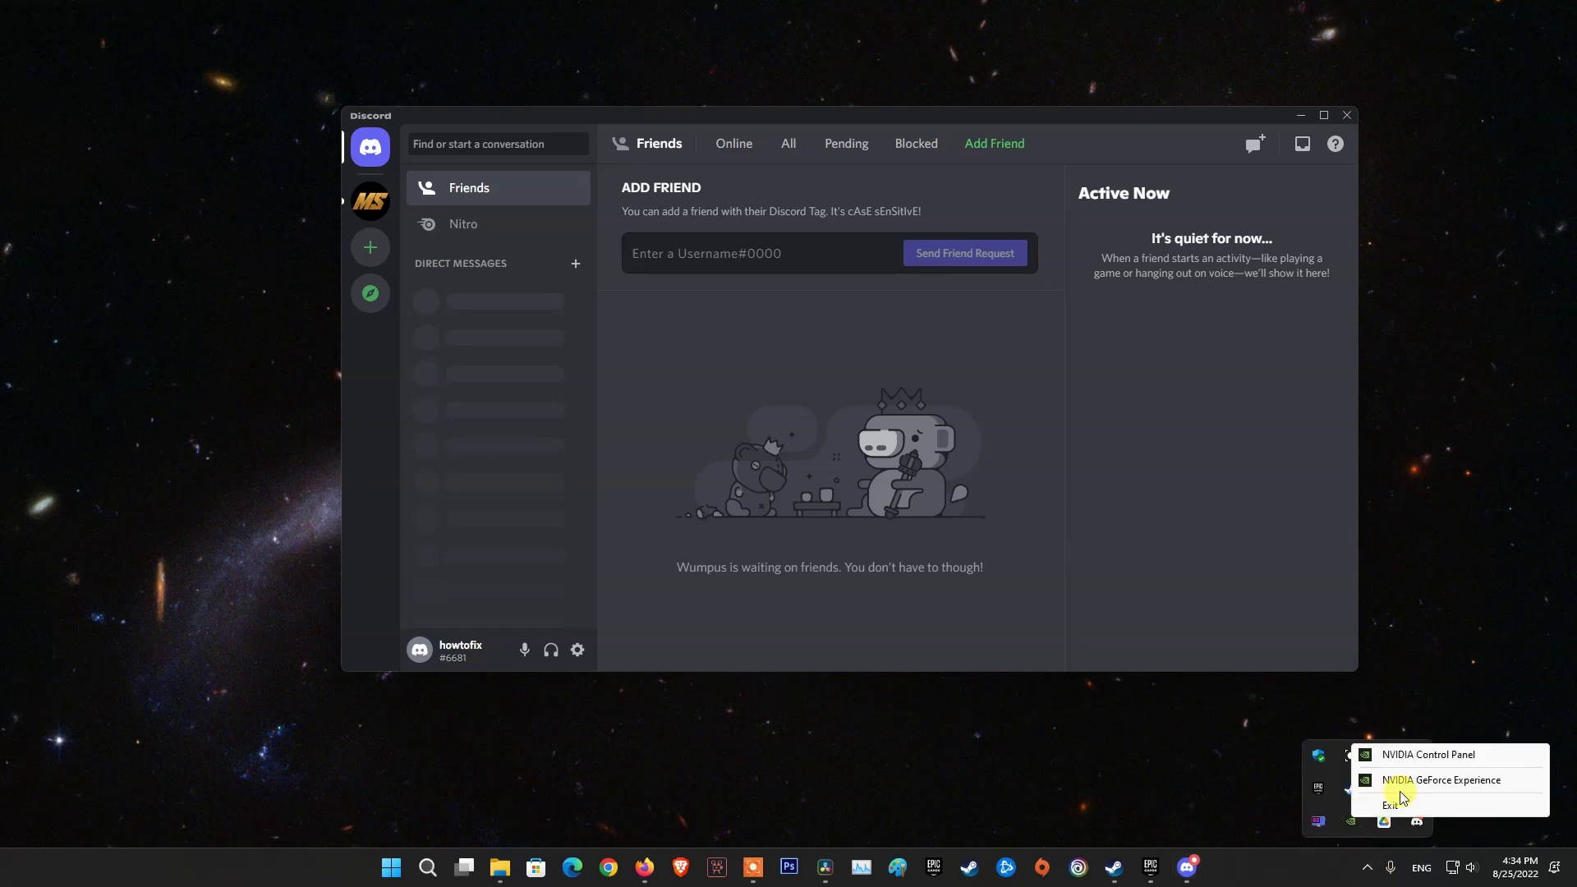
{"action": "left_click", "coordinate": [1429, 782]}
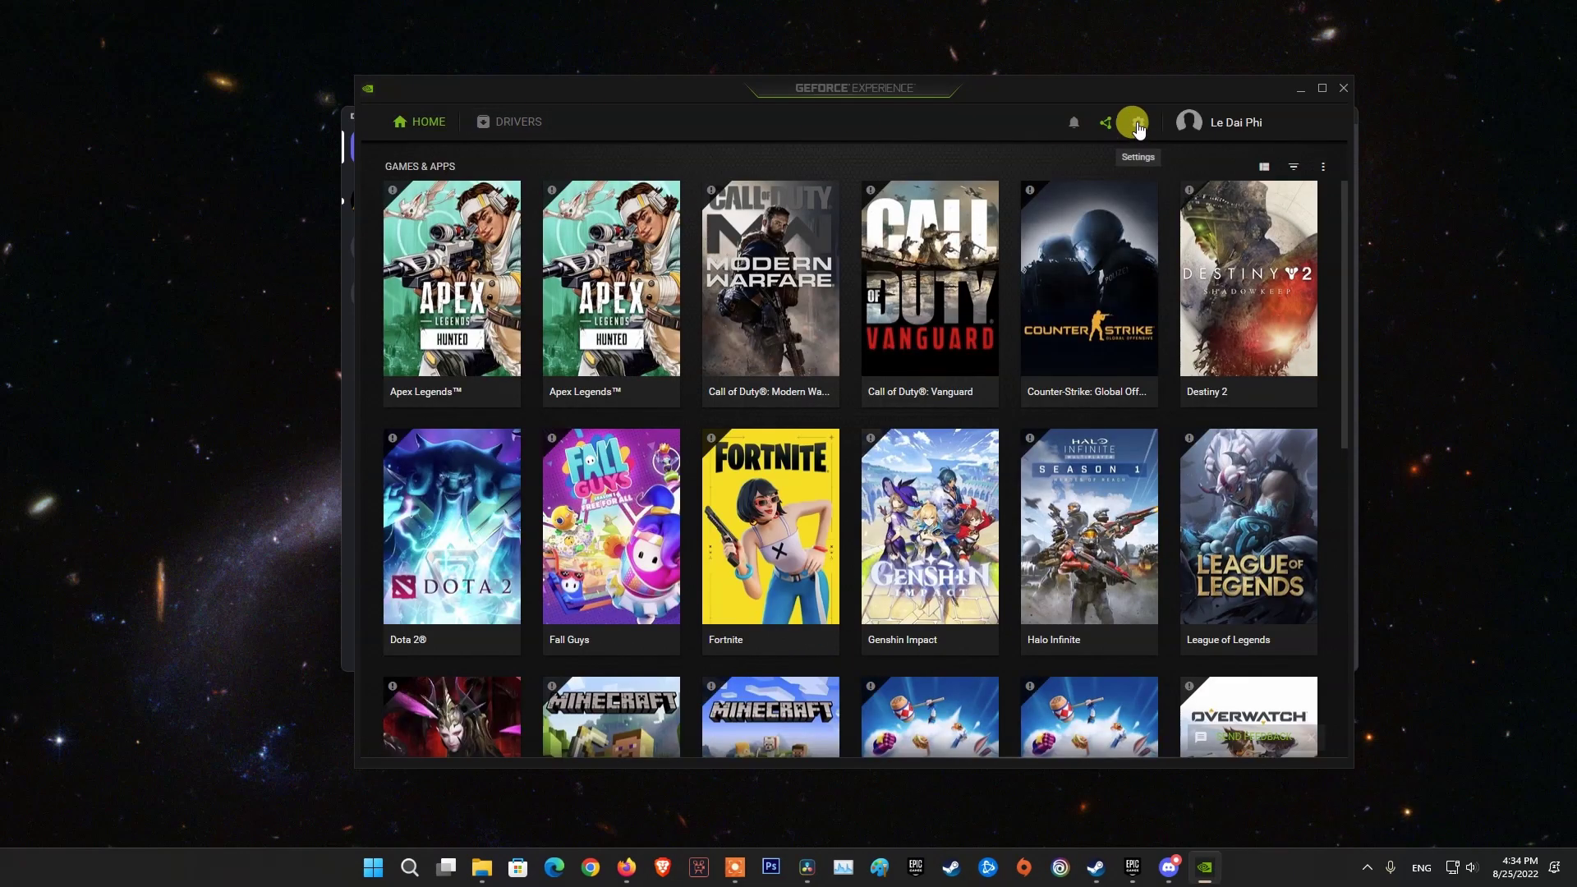
{"action": "left_click", "coordinate": [1137, 123]}
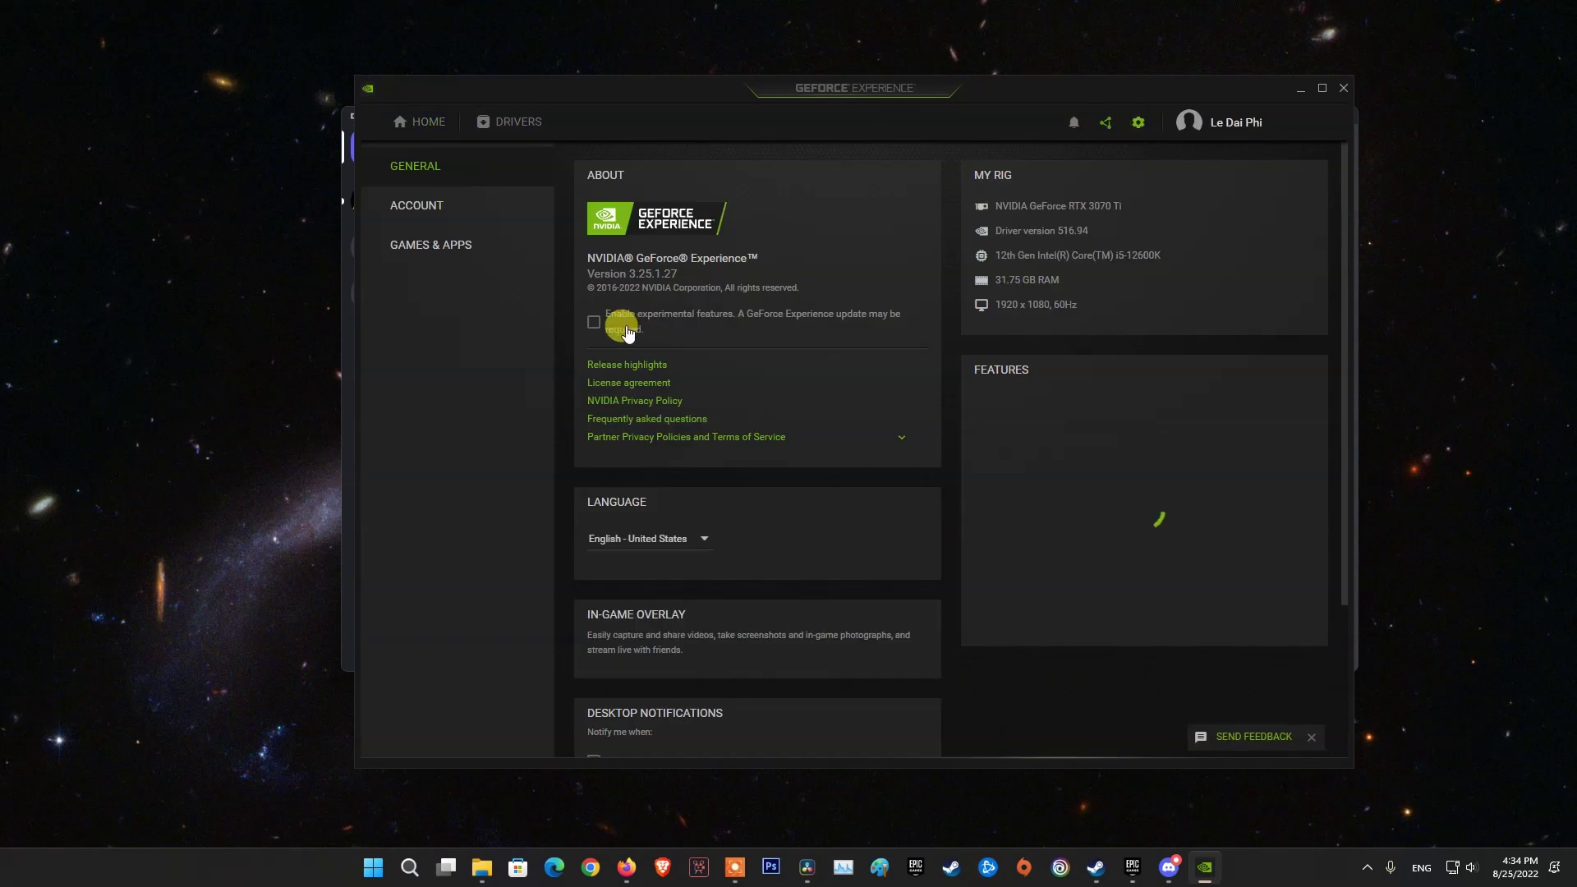
{"action": "scroll", "coordinate": [737, 479], "scroll_direction": "down", "scroll_amount": 2}
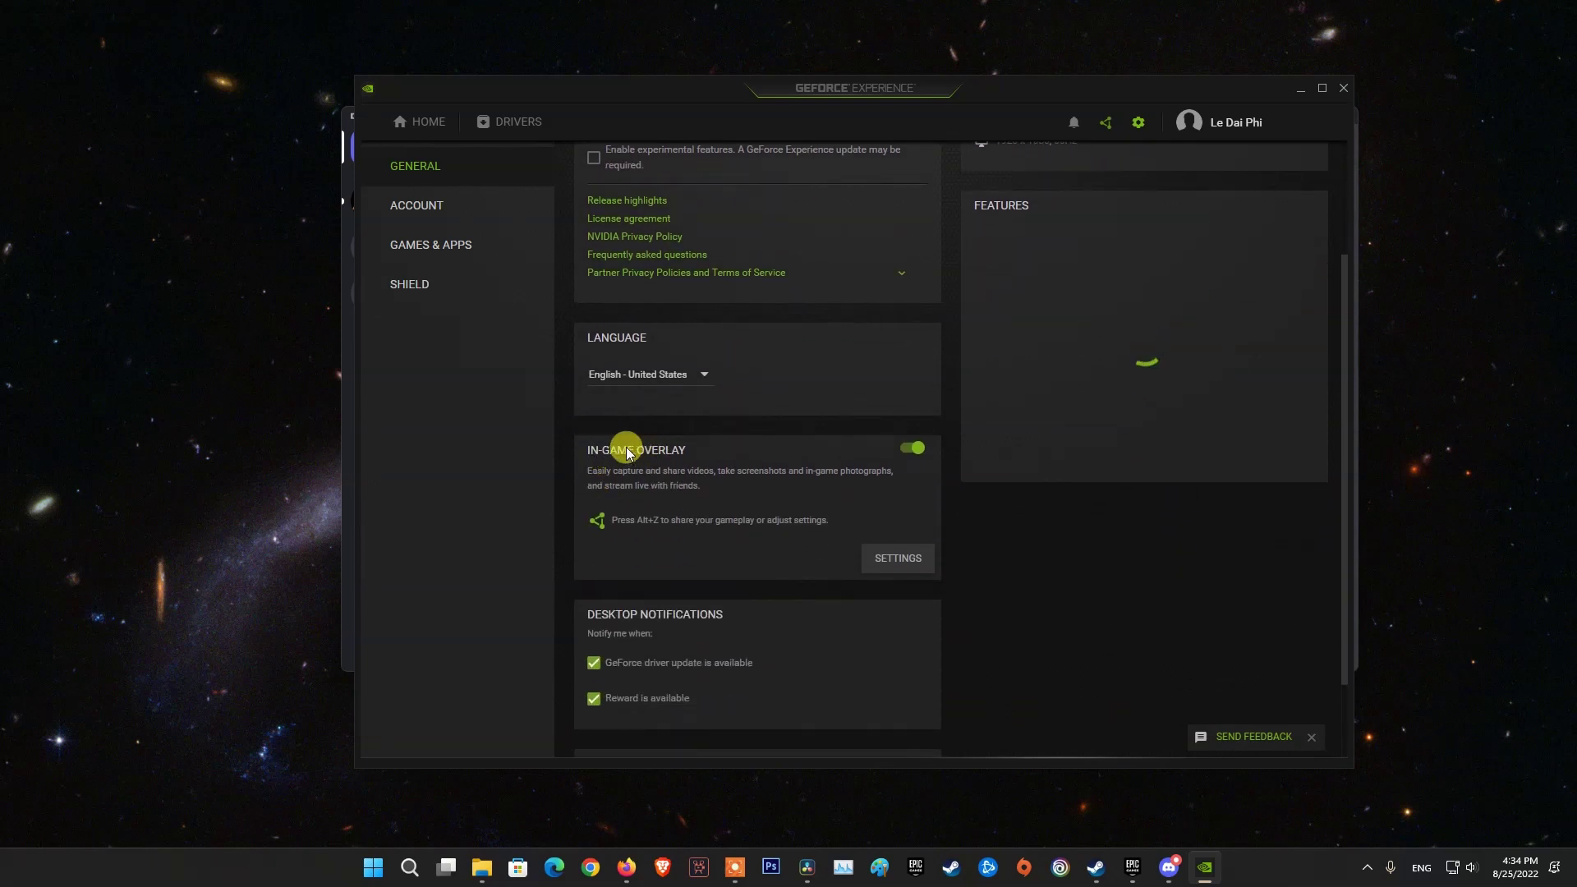
{"action": "left_click", "coordinate": [914, 452]}
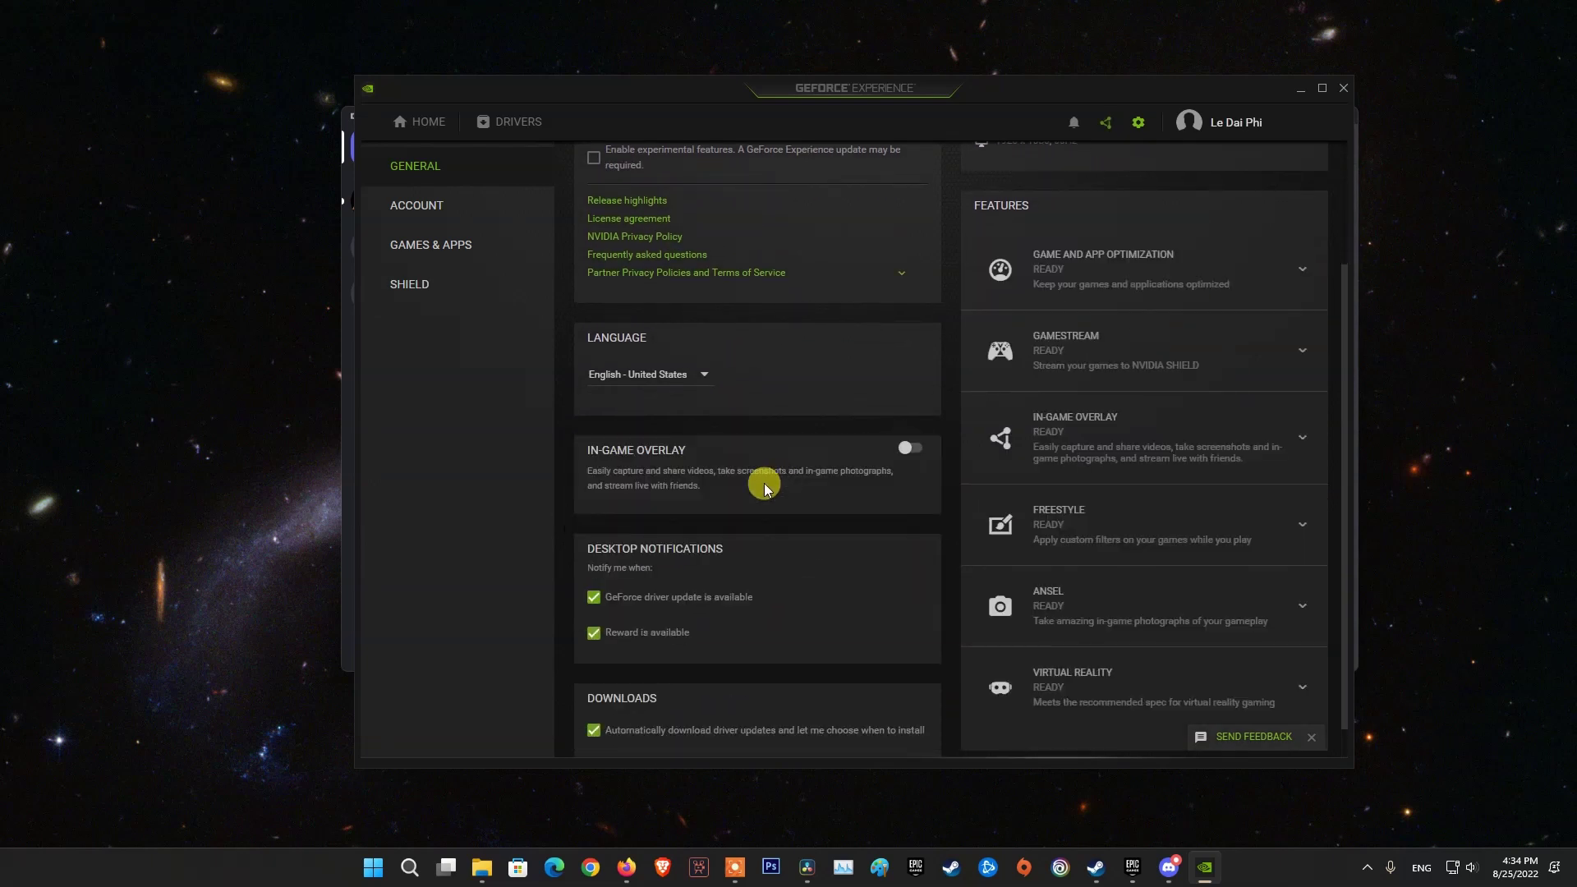
Close GeForce Experience and quit Discord from its tray icon
{"action": "left_click", "coordinate": [1344, 87]}
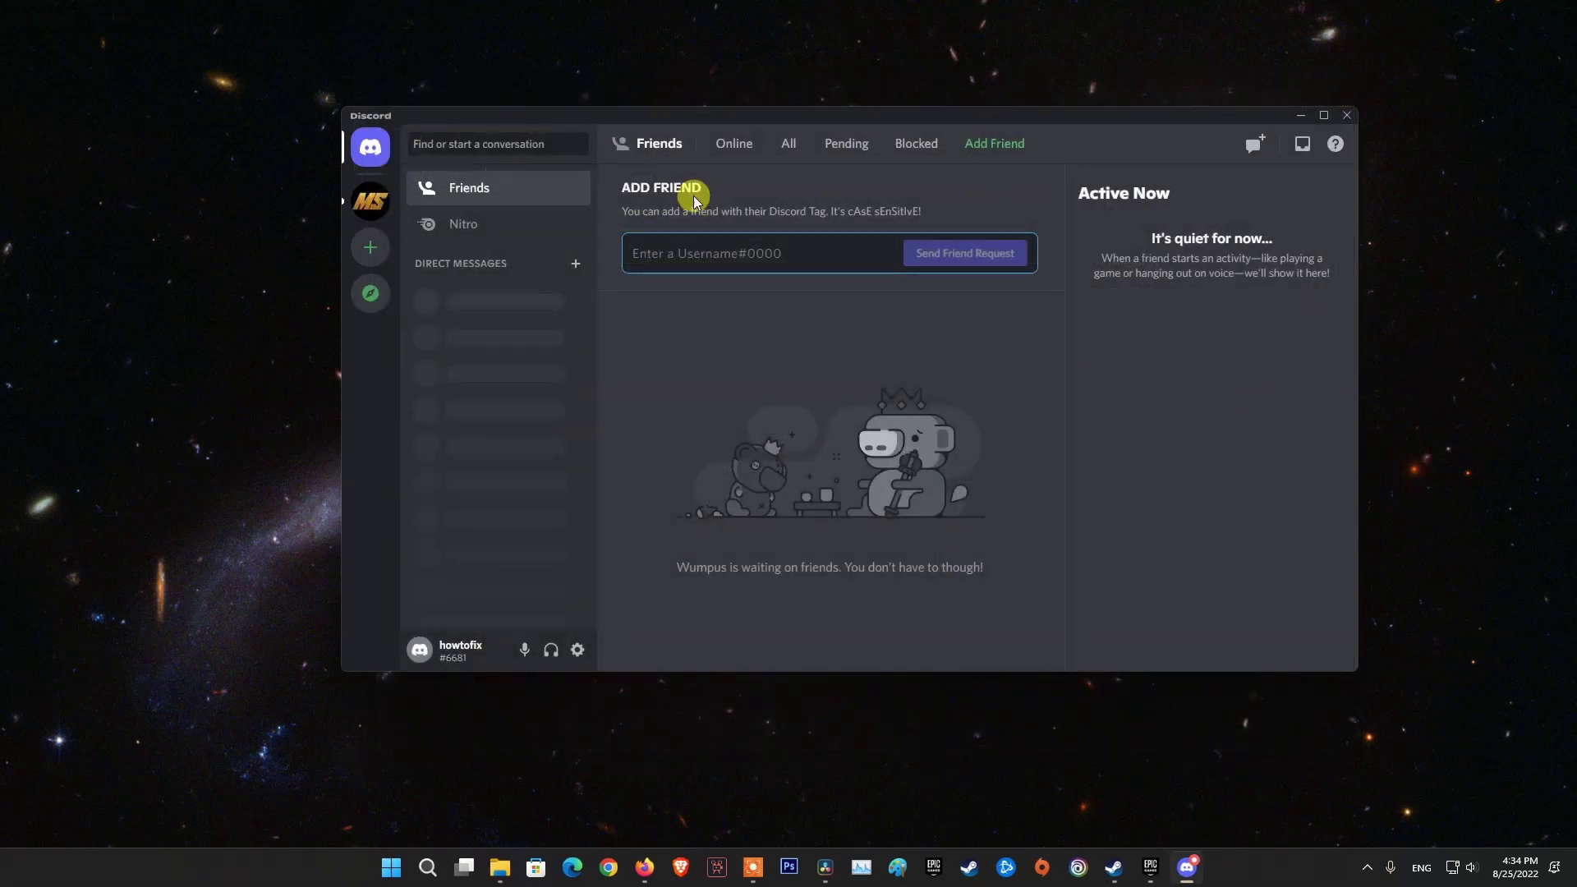
{"action": "left_click", "coordinate": [1366, 867]}
{"action": "right_click", "coordinate": [1417, 821]}
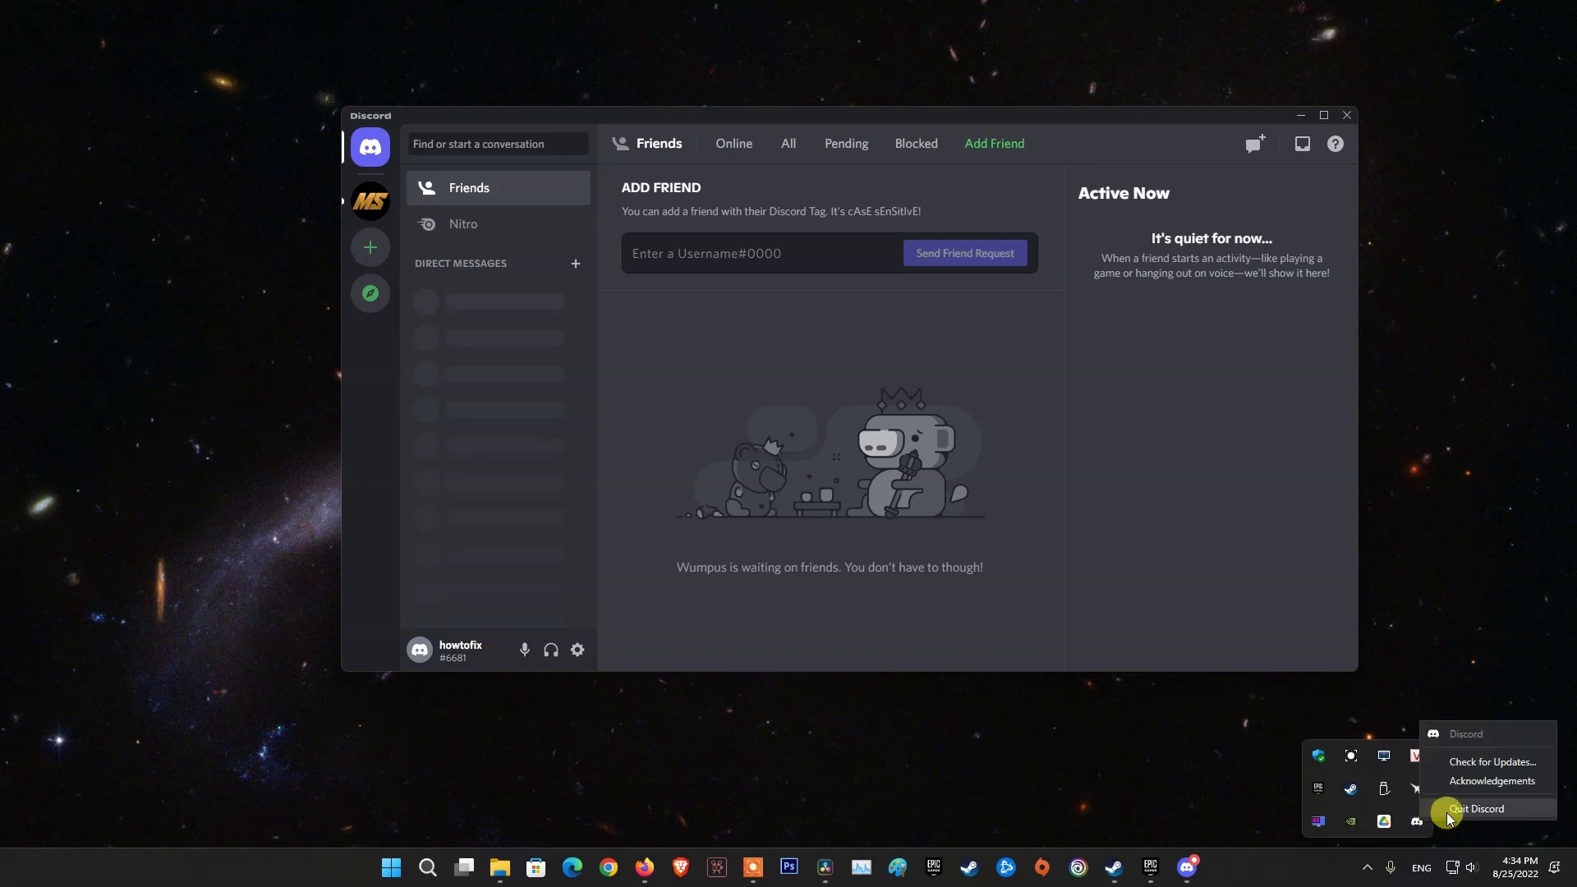
{"action": "left_click", "coordinate": [1457, 812]}
Exit Steam completely from its tray icon
{"action": "left_click", "coordinate": [1131, 868]}
{"action": "left_click", "coordinate": [1367, 867]}
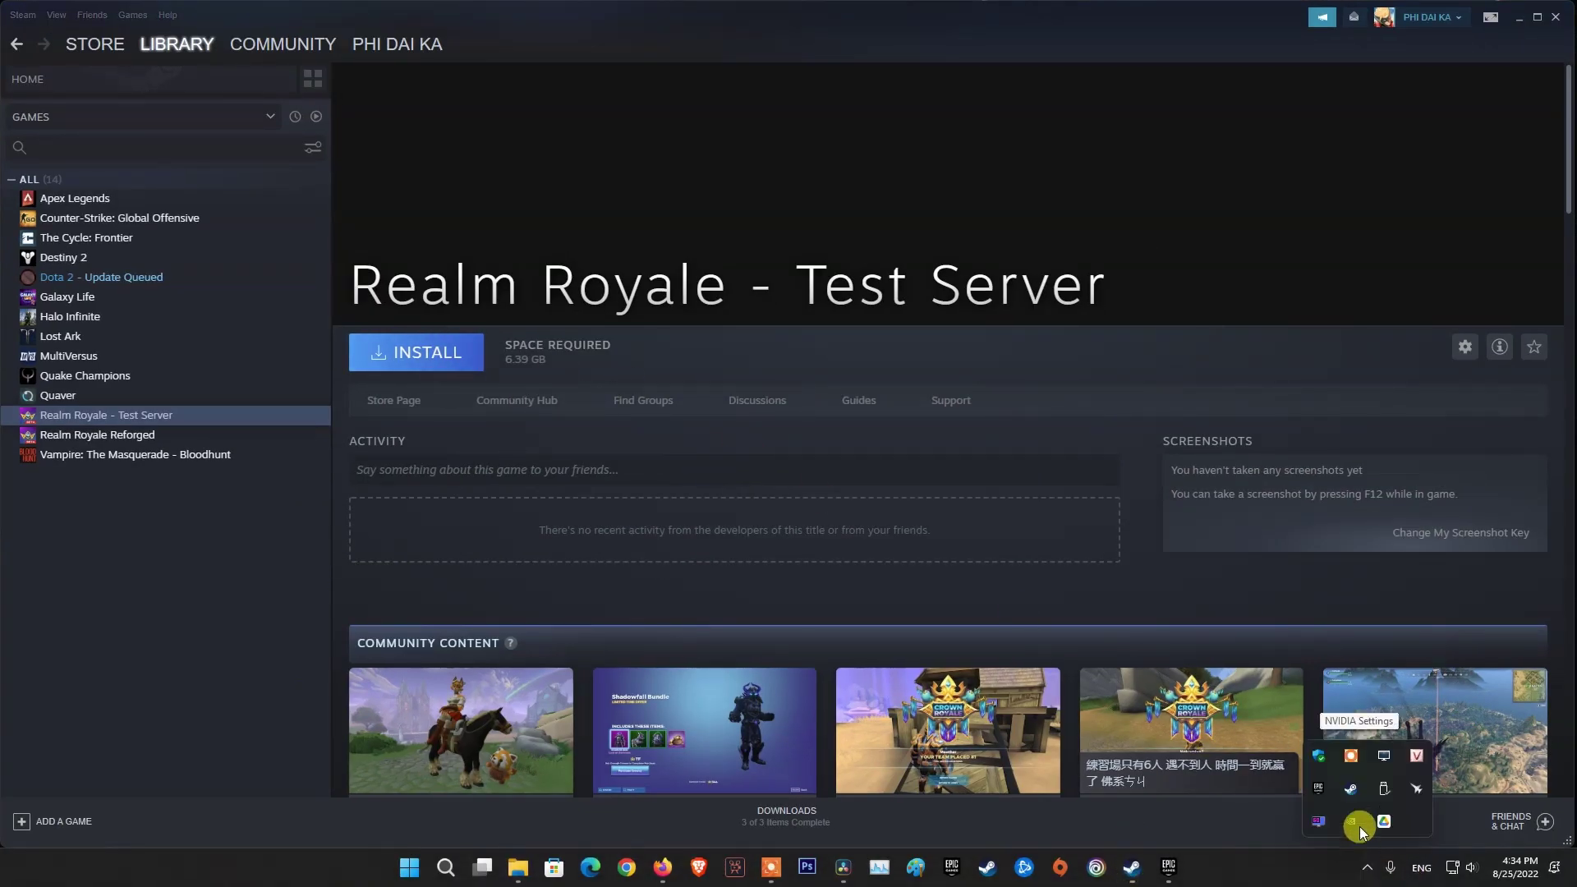
{"action": "right_click", "coordinate": [1351, 787]}
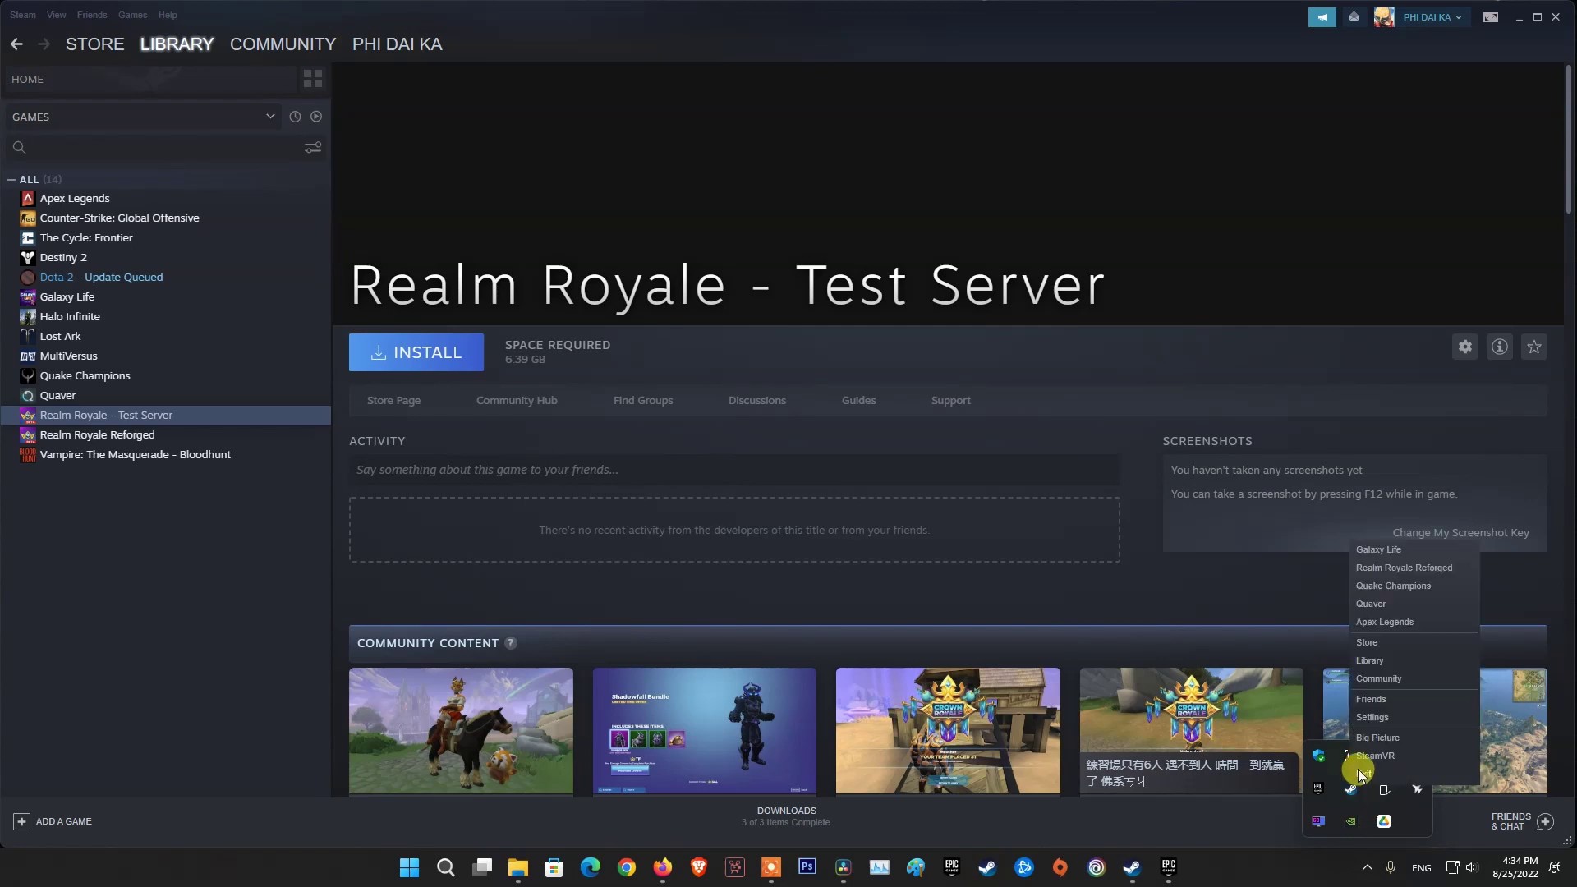
{"action": "left_click", "coordinate": [1361, 774]}
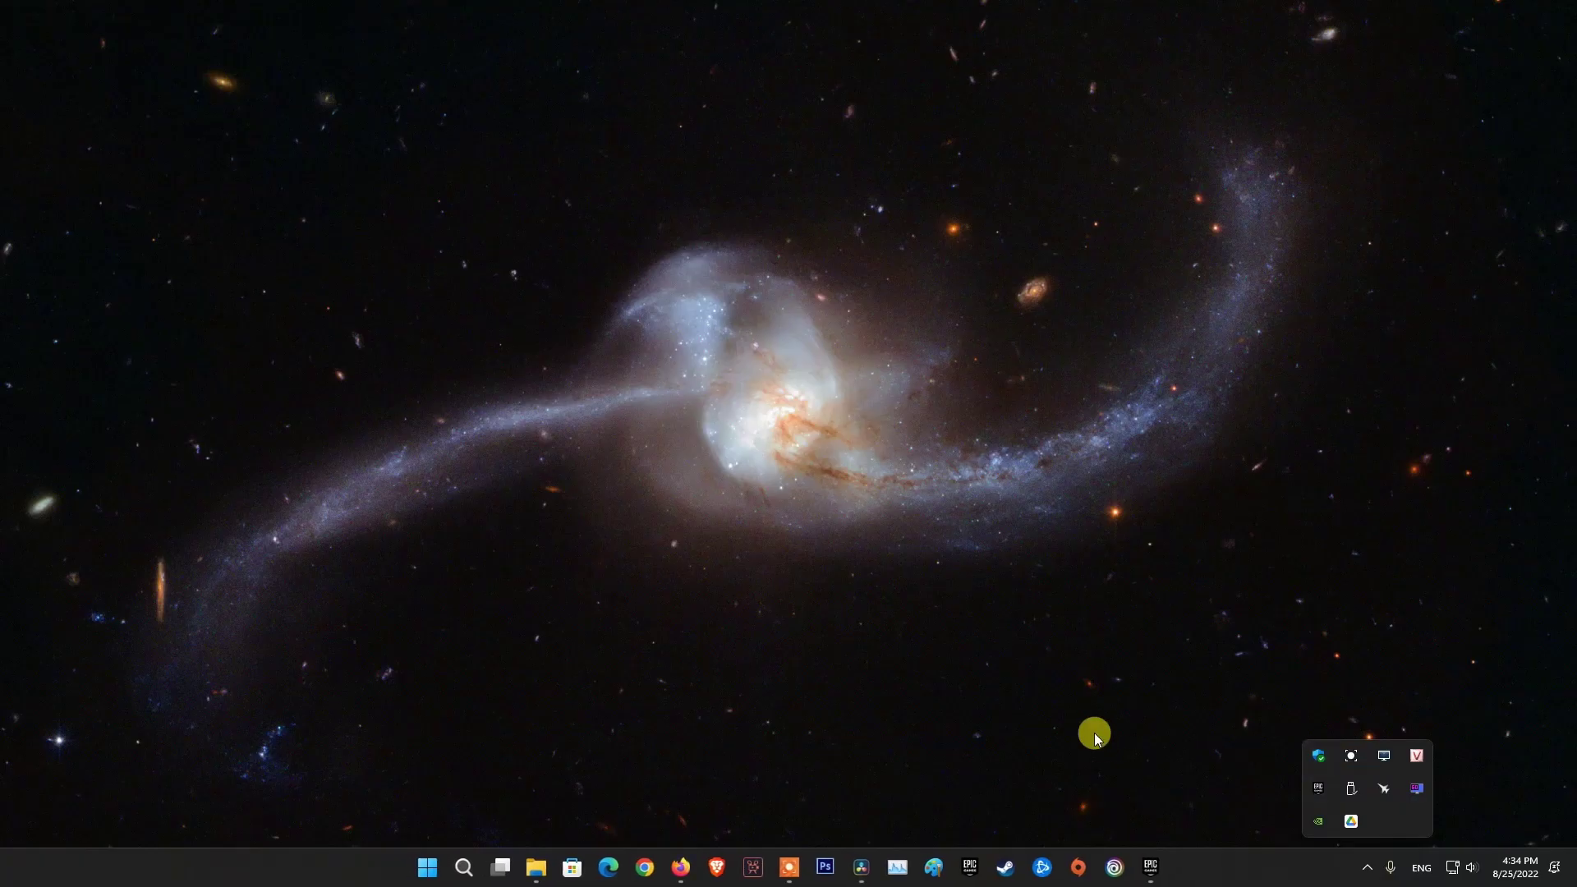
{"action": "left_click", "coordinate": [1094, 732]}
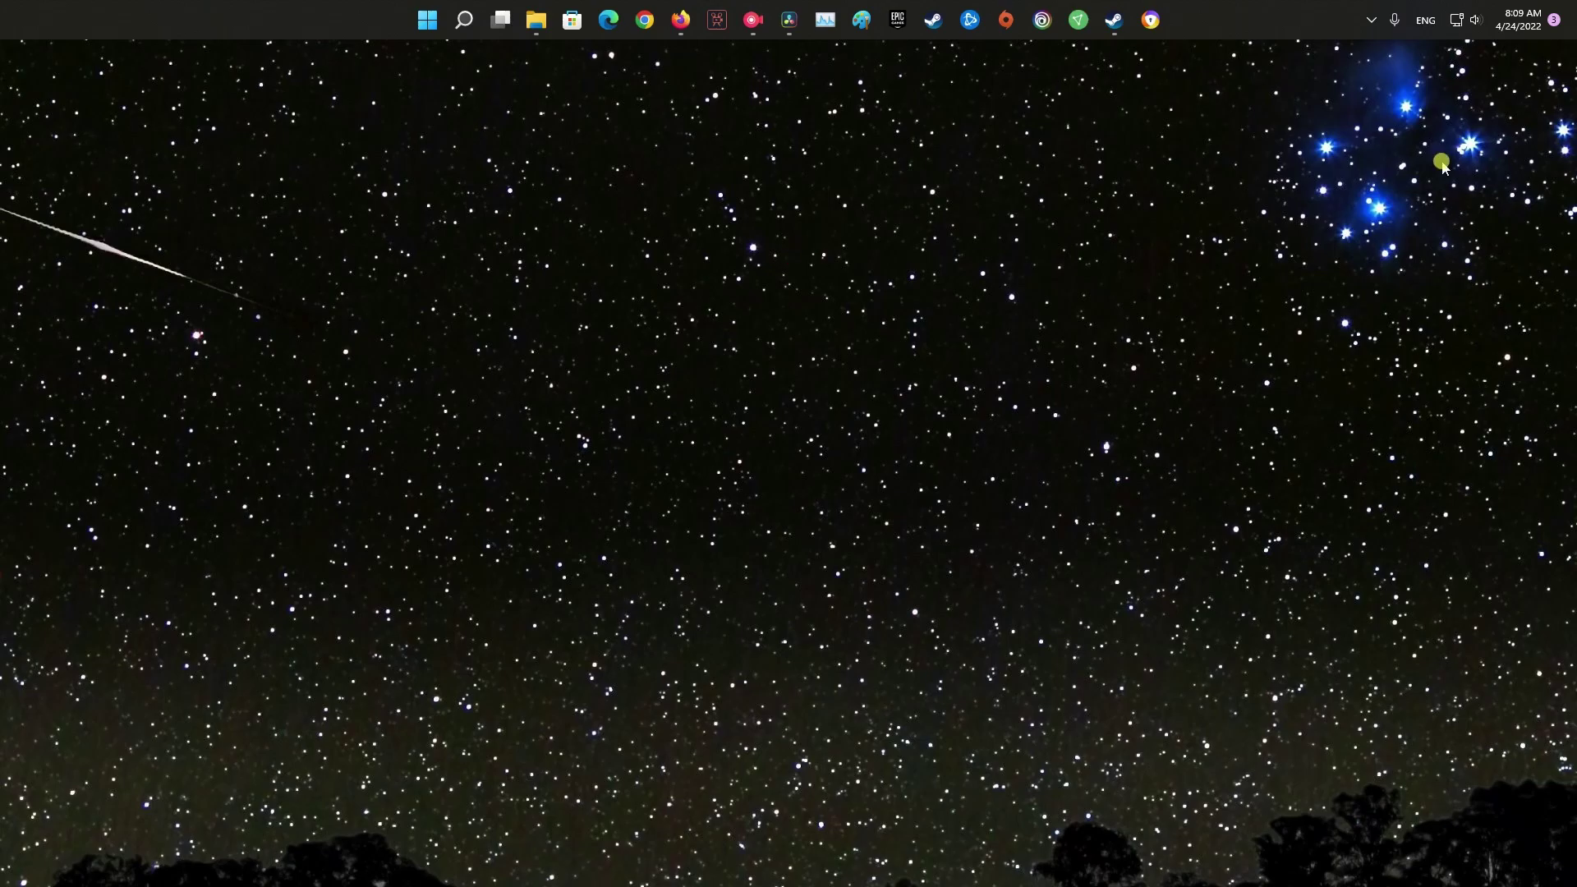
Disable all Avast shields permanently from the Avast tray icon menu
{"action": "left_click", "coordinate": [1374, 23]}
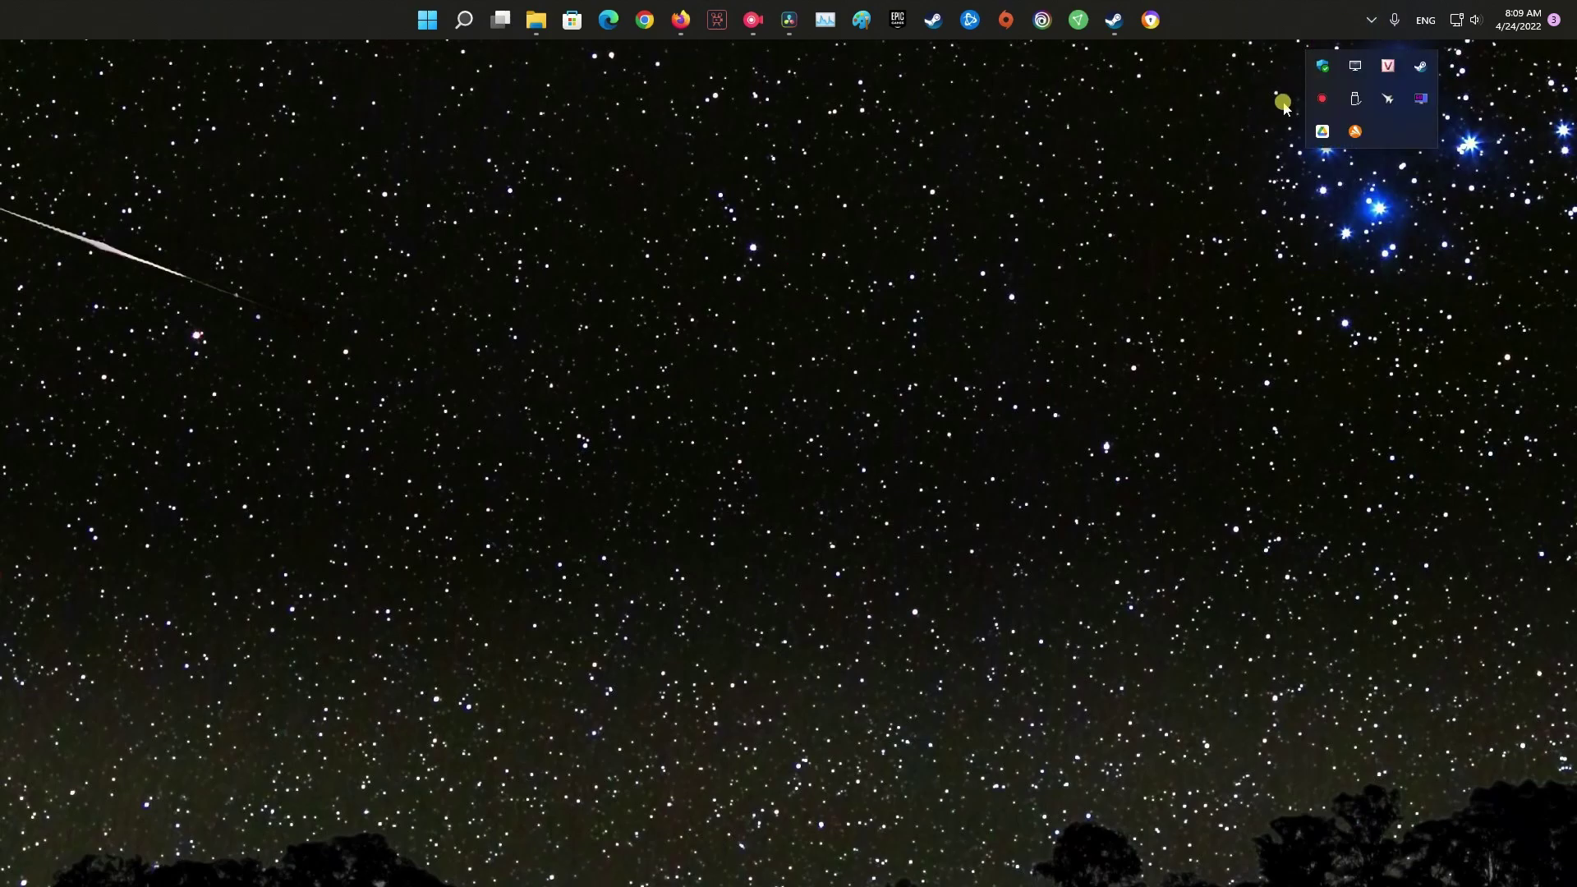
{"action": "right_click", "coordinate": [1356, 136]}
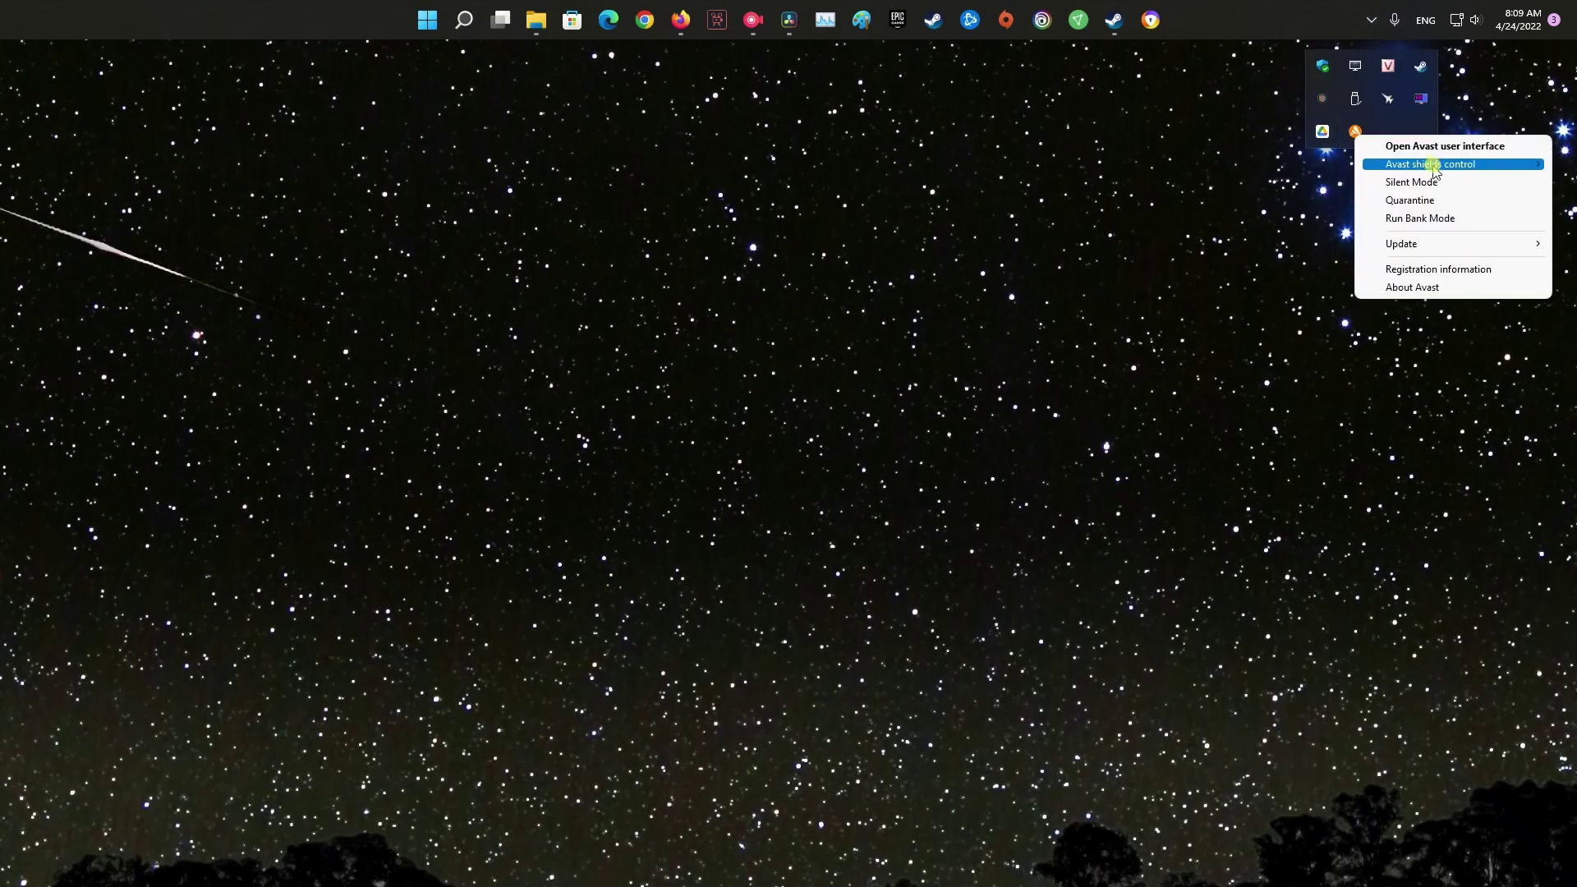
{"action": "mouse_move", "coordinate": [1429, 165]}
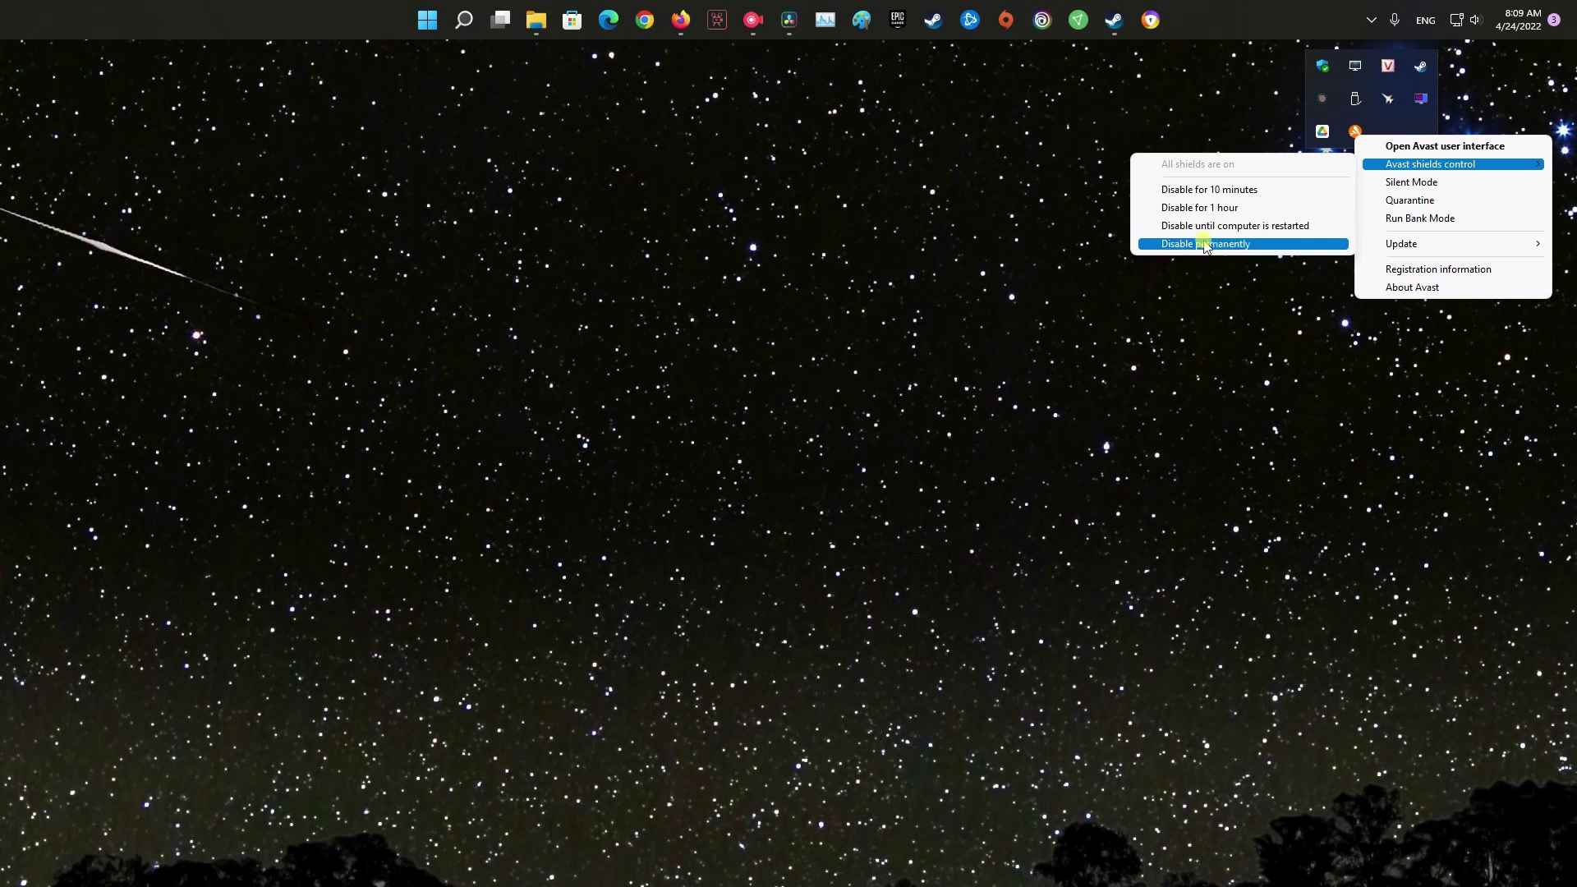
{"action": "left_click", "coordinate": [1204, 244]}
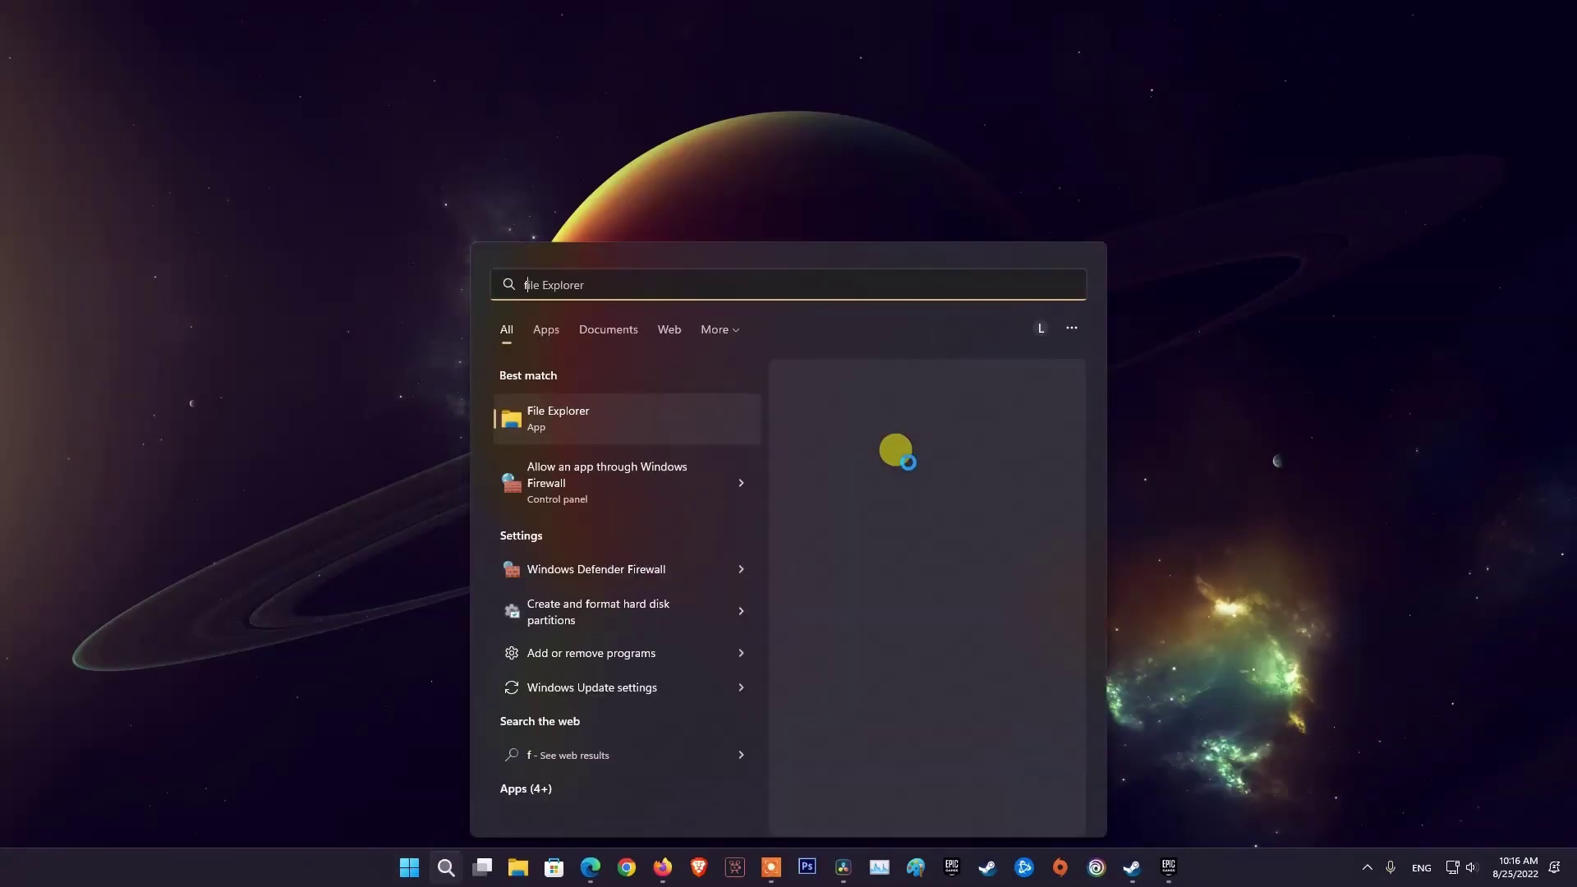
Open 'Allow an app through Windows Firewall', unlock editing, and select the first Destiny 2 entry
{"action": "type", "text": "irewall"}
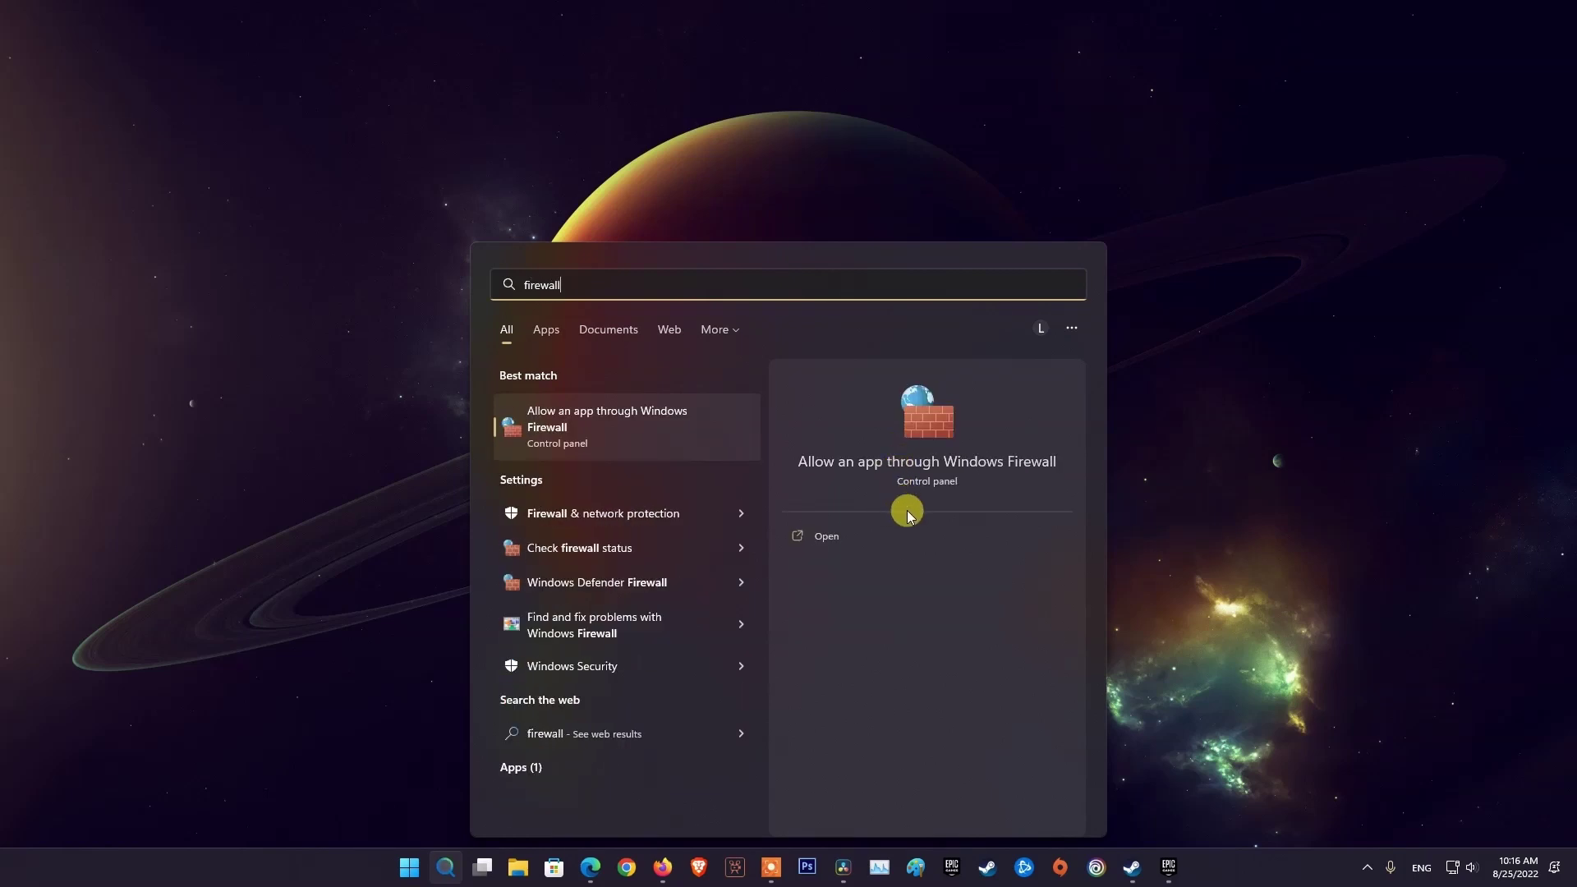
{"action": "left_click", "coordinate": [608, 429]}
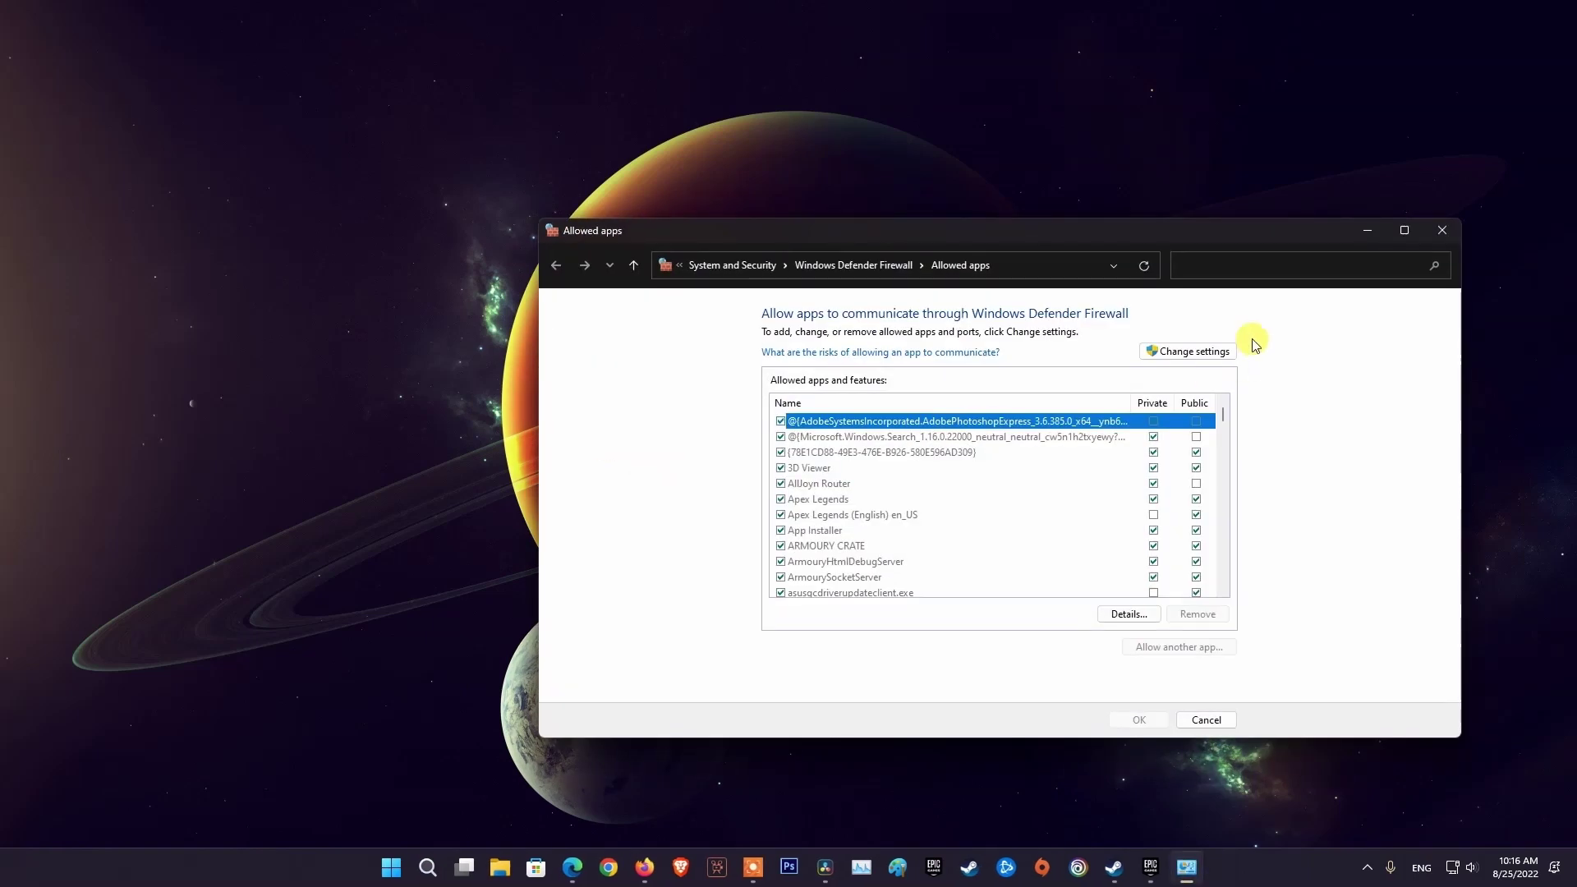
{"action": "left_click", "coordinate": [1213, 353]}
{"action": "key", "text": "d"}
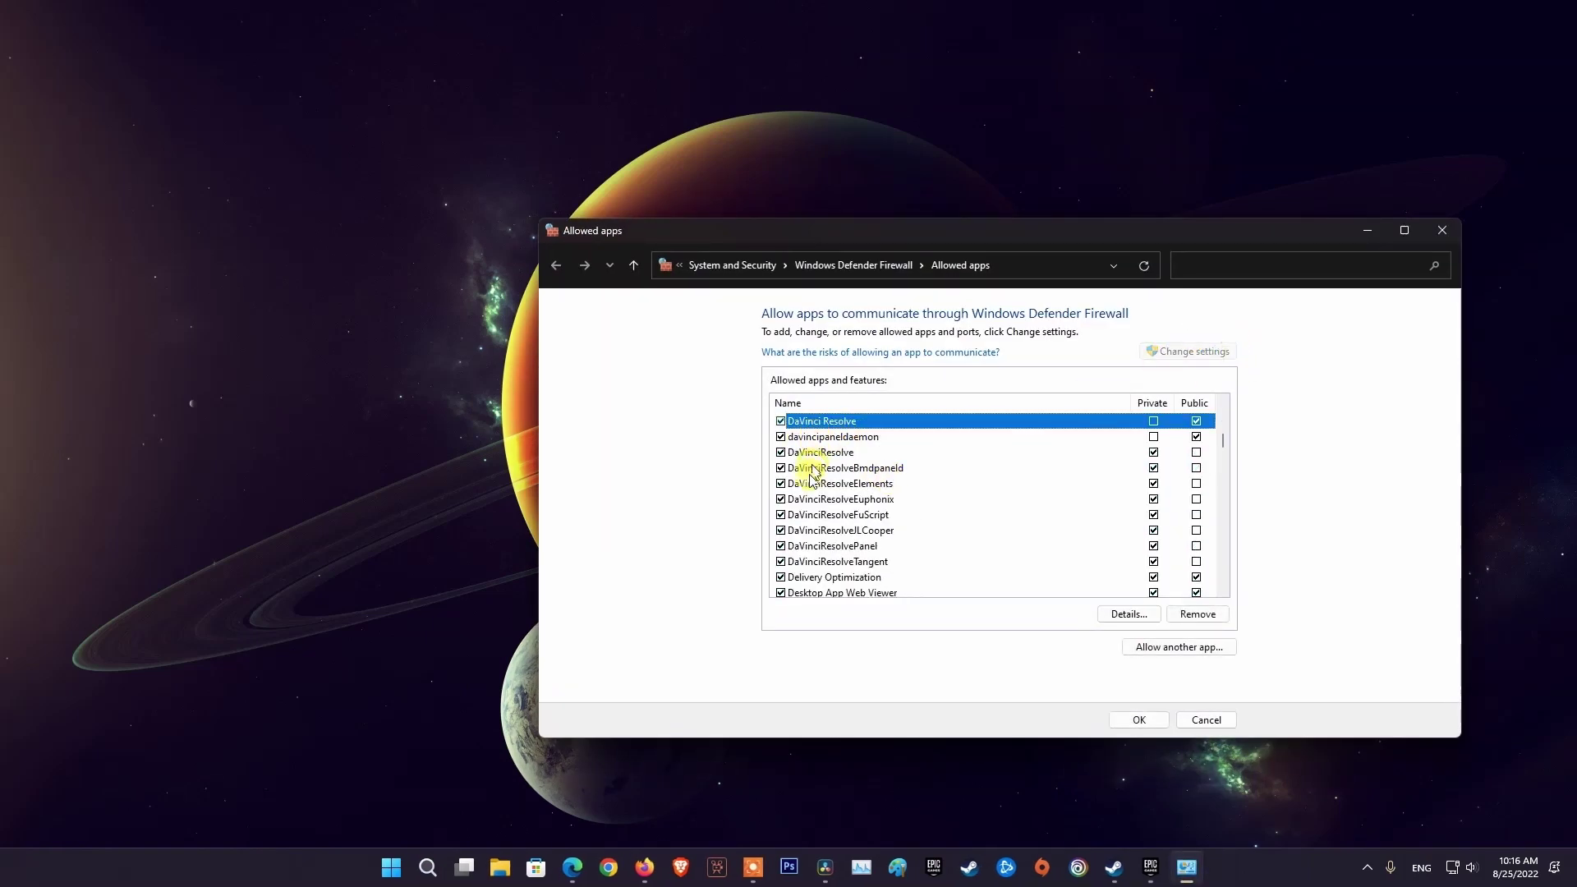
{"action": "scroll", "coordinate": [824, 522], "scroll_direction": "down", "scroll_amount": 1}
{"action": "scroll", "coordinate": [823, 558], "scroll_direction": "down", "scroll_amount": 1}
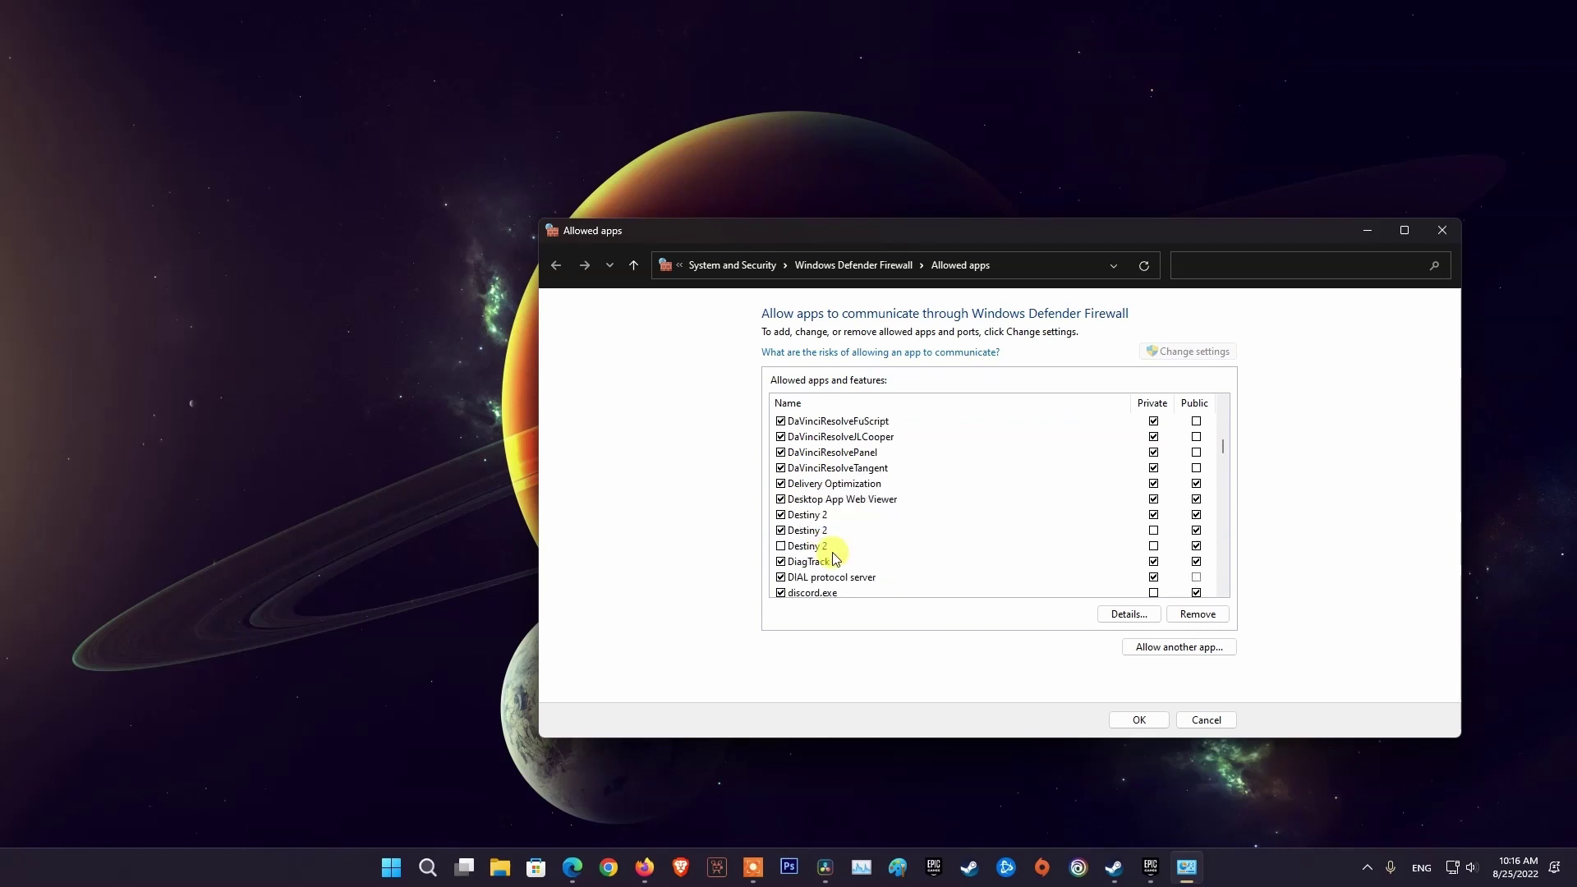
{"action": "left_click", "coordinate": [805, 515]}
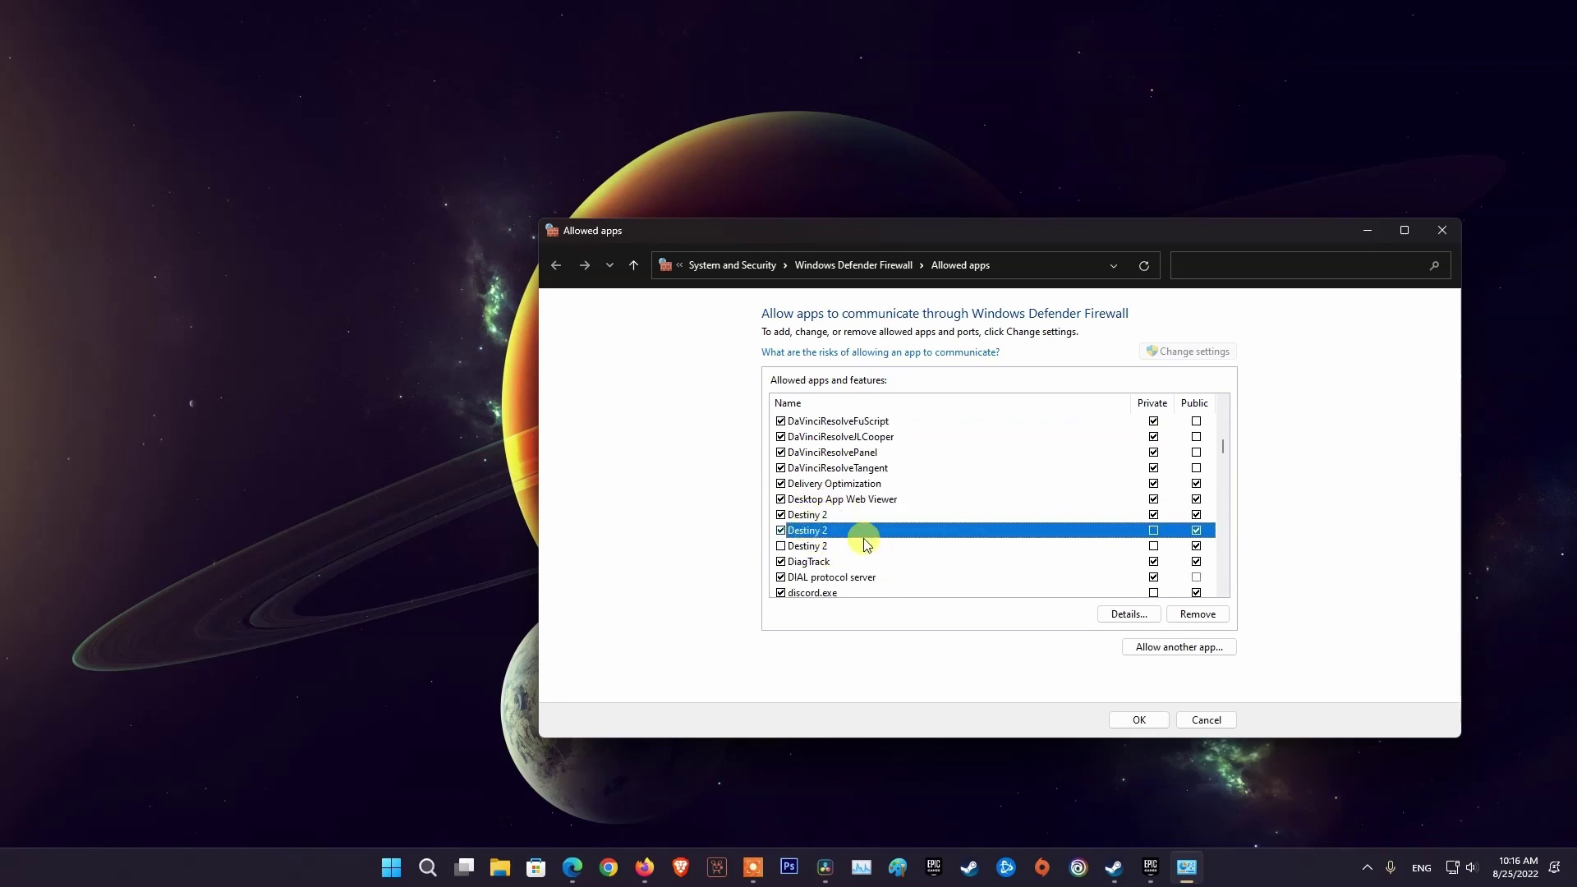
Select the third Destiny 2 entry and start browsing for another app to allow
{"action": "left_click", "coordinate": [822, 546]}
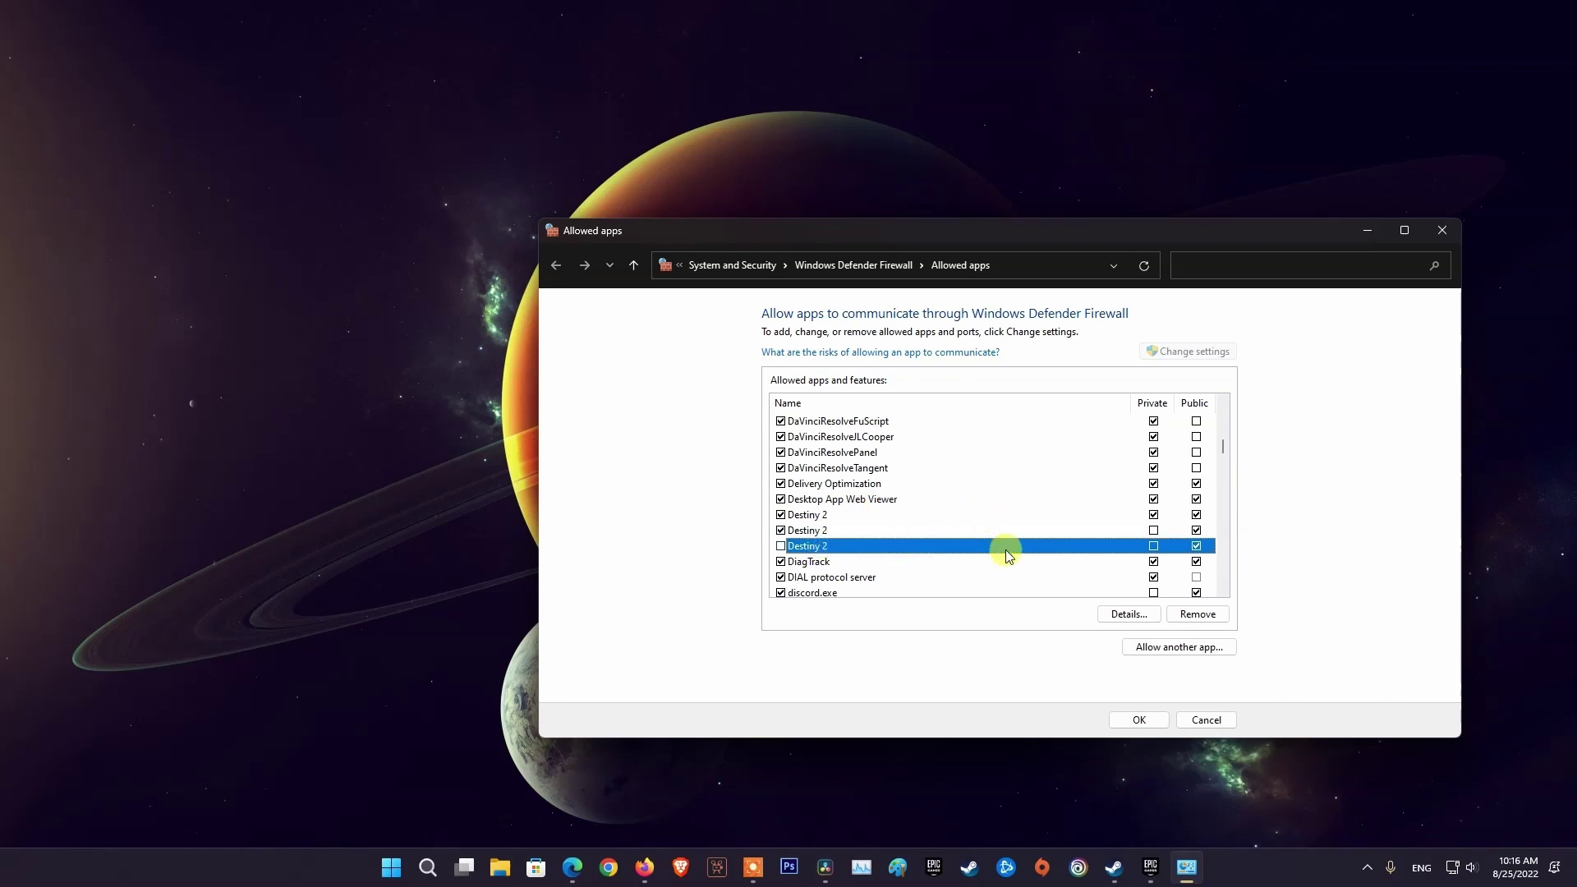
{"action": "left_click", "coordinate": [1201, 649]}
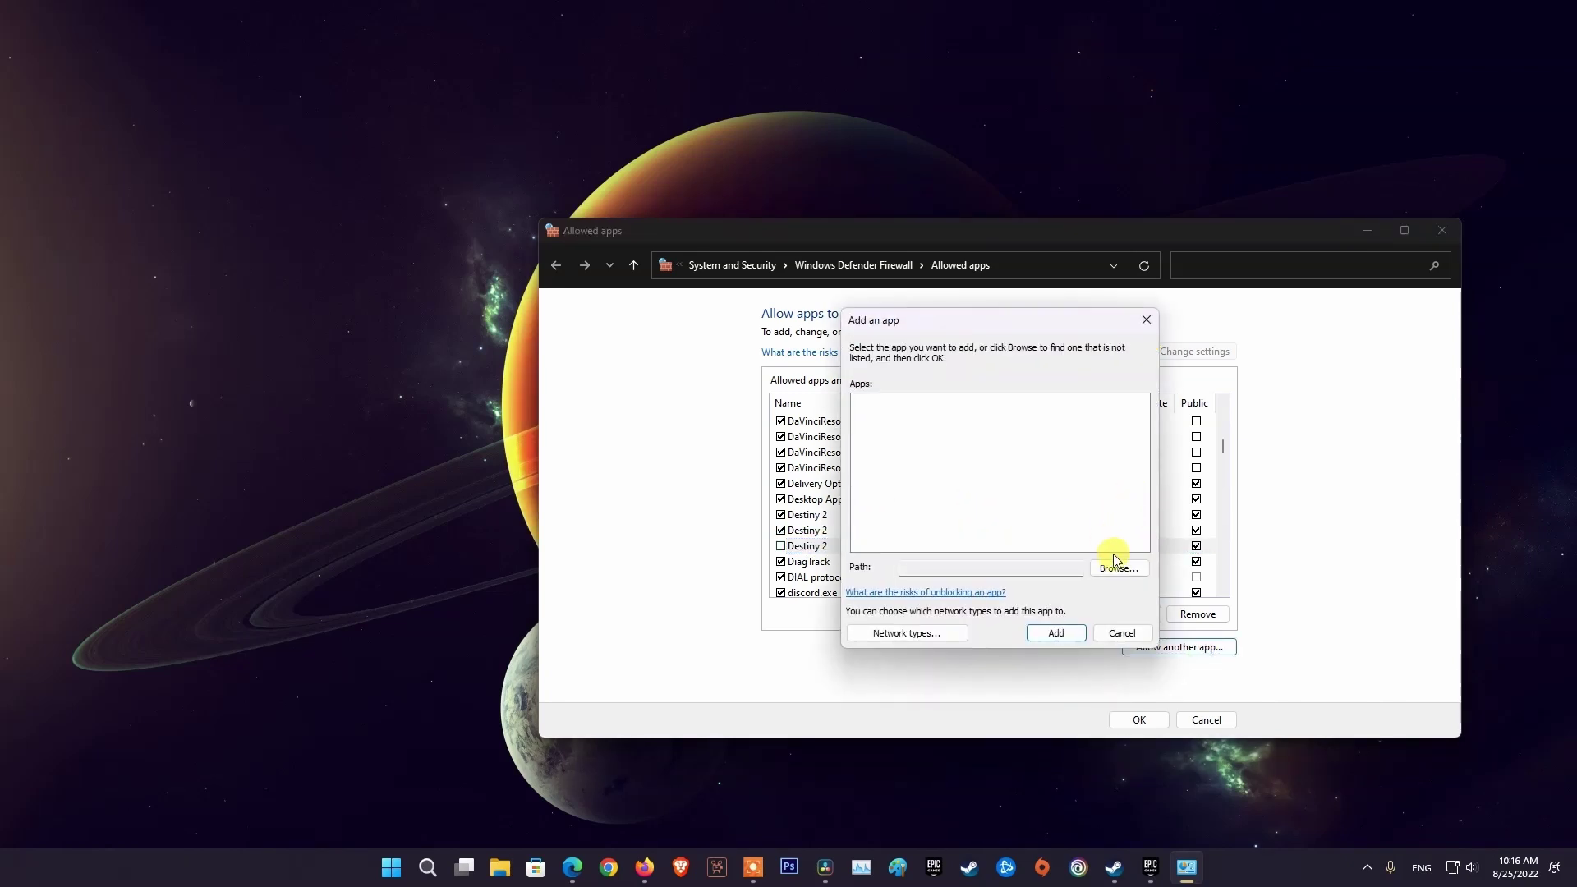
{"action": "left_click", "coordinate": [1121, 570]}
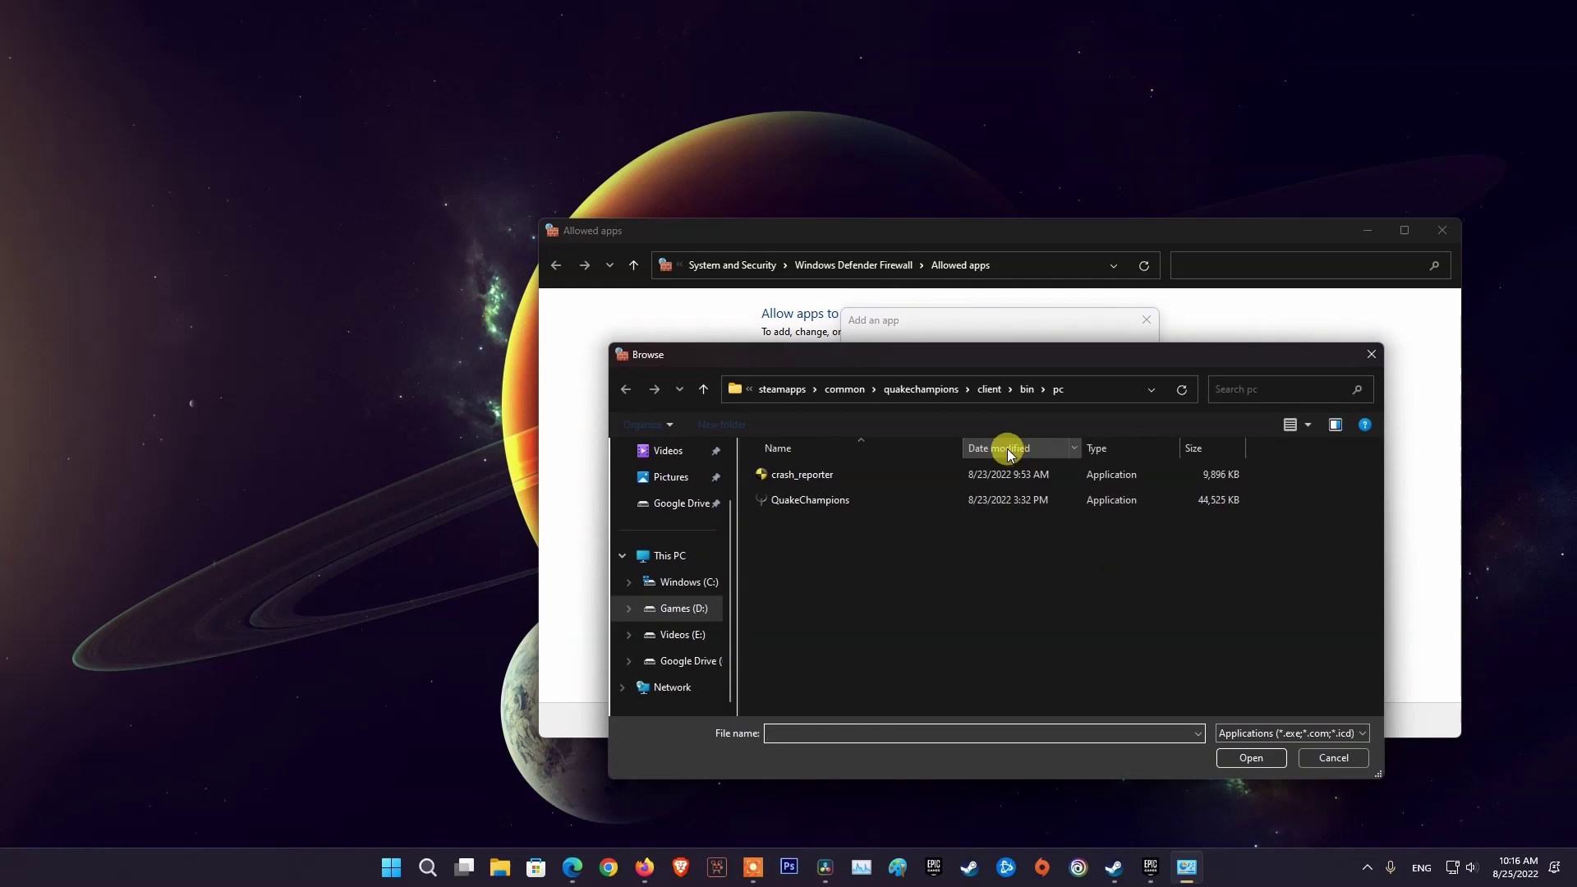
Copy the Destiny2 install folder path from Epic's Manage settings
{"action": "left_click", "coordinate": [1153, 865]}
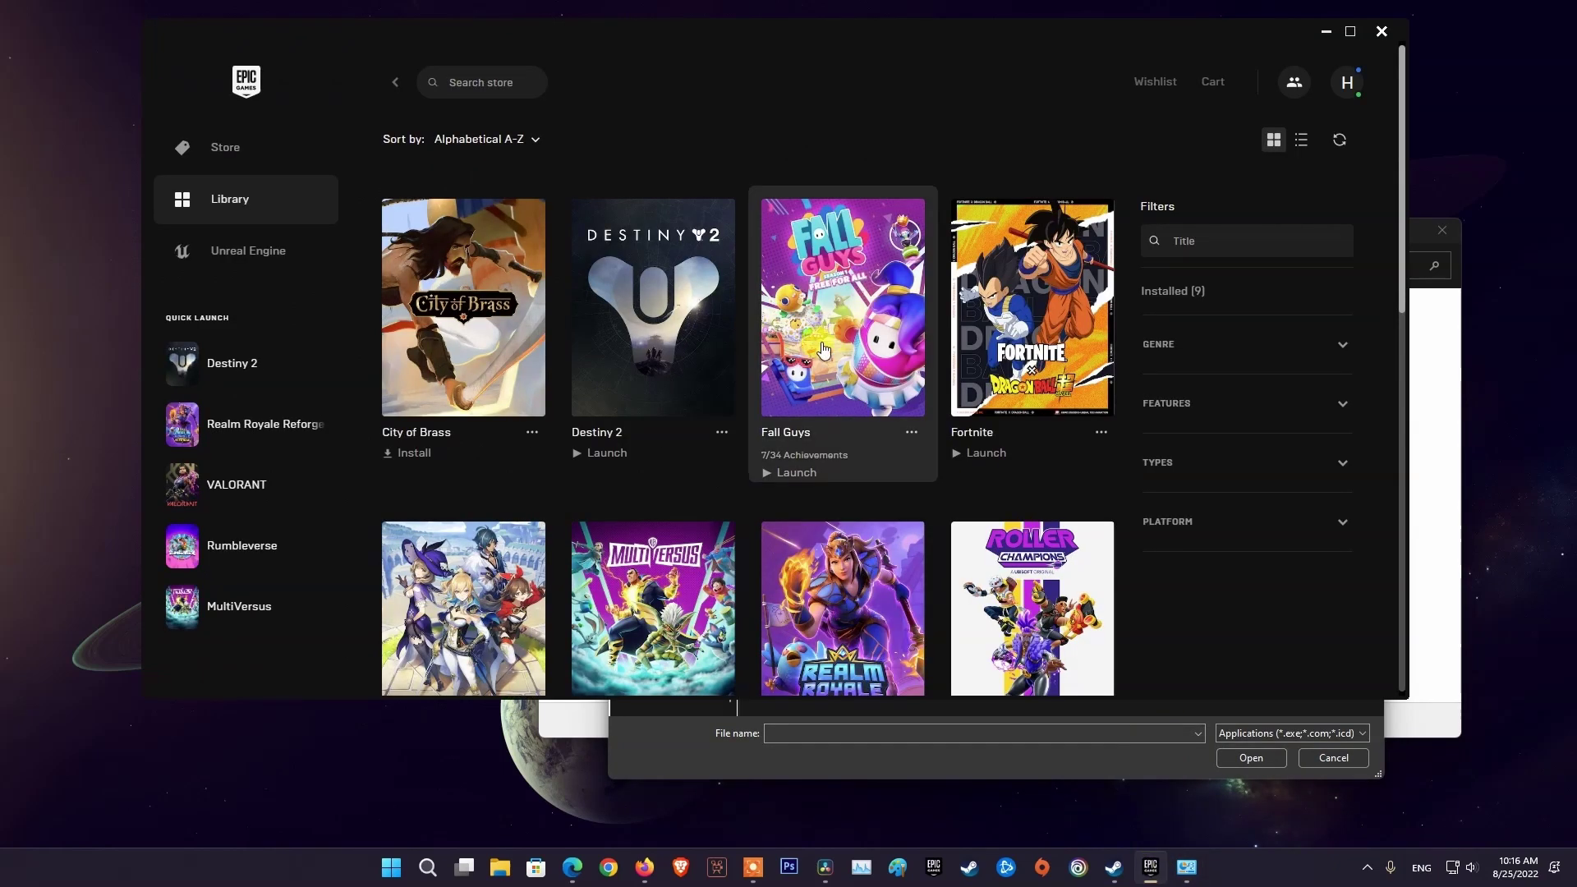
{"action": "left_click", "coordinate": [722, 432]}
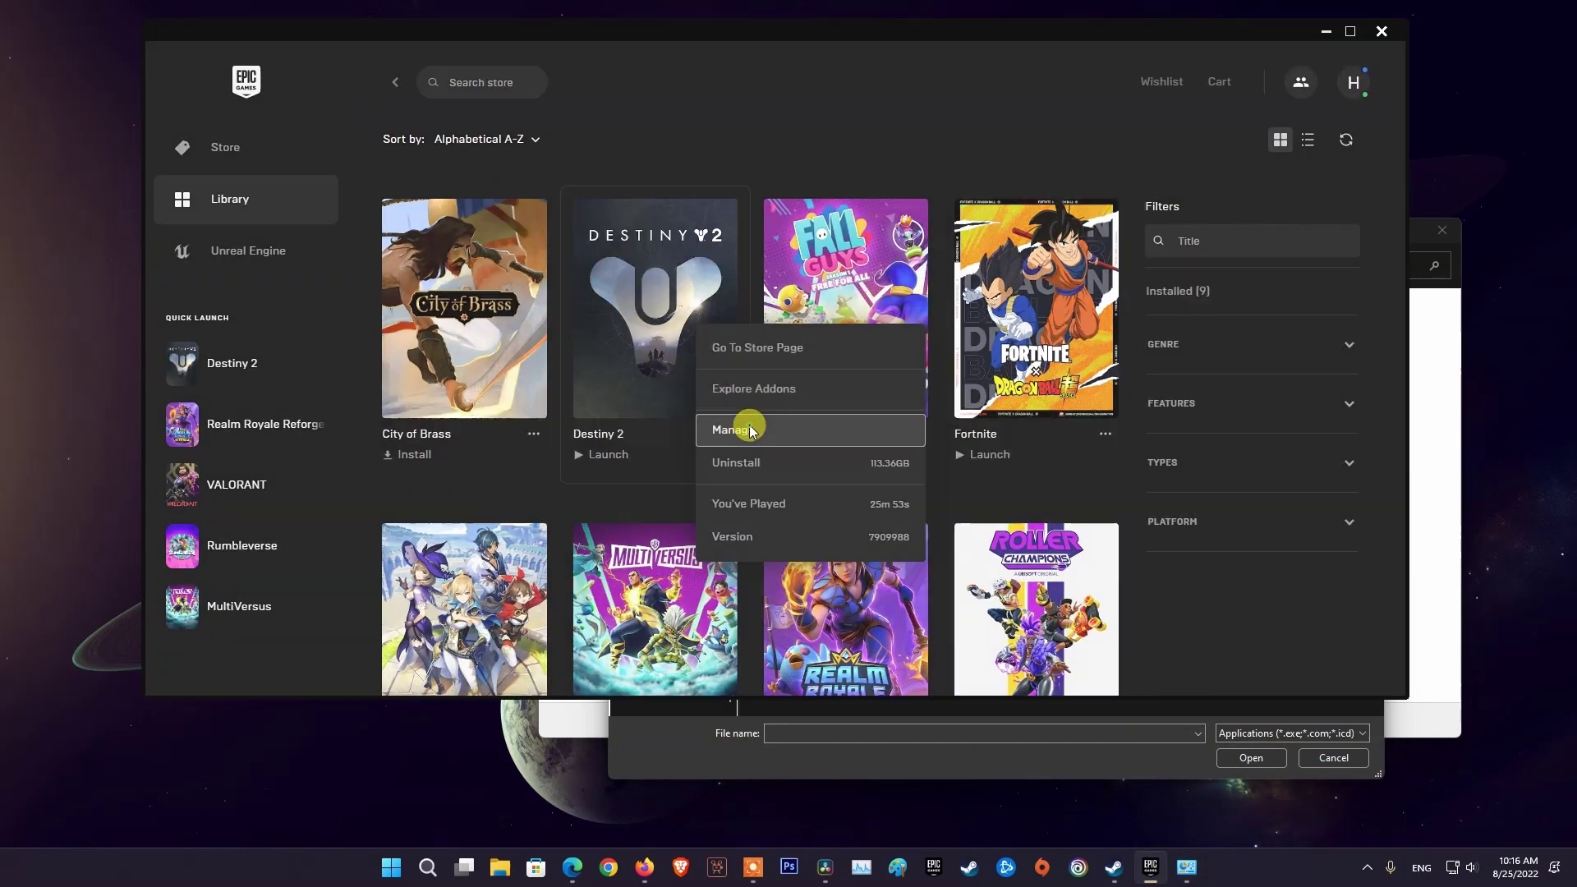
{"action": "left_click", "coordinate": [750, 431]}
{"action": "left_click", "coordinate": [898, 423]}
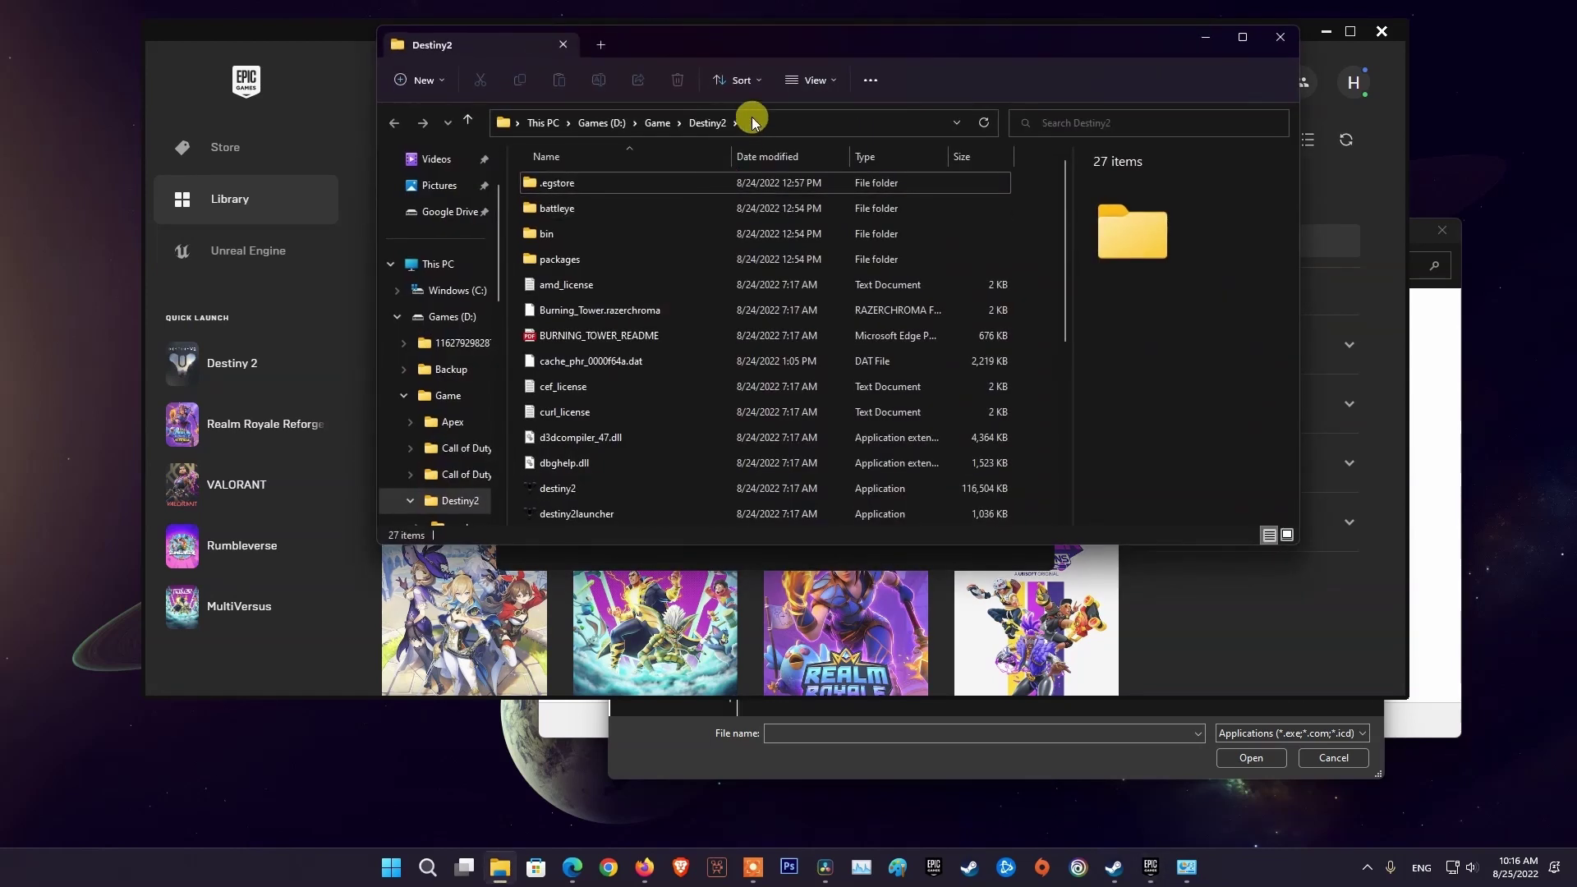
{"action": "left_click", "coordinate": [753, 121]}
{"action": "right_click", "coordinate": [750, 121]}
{"action": "left_click", "coordinate": [782, 179]}
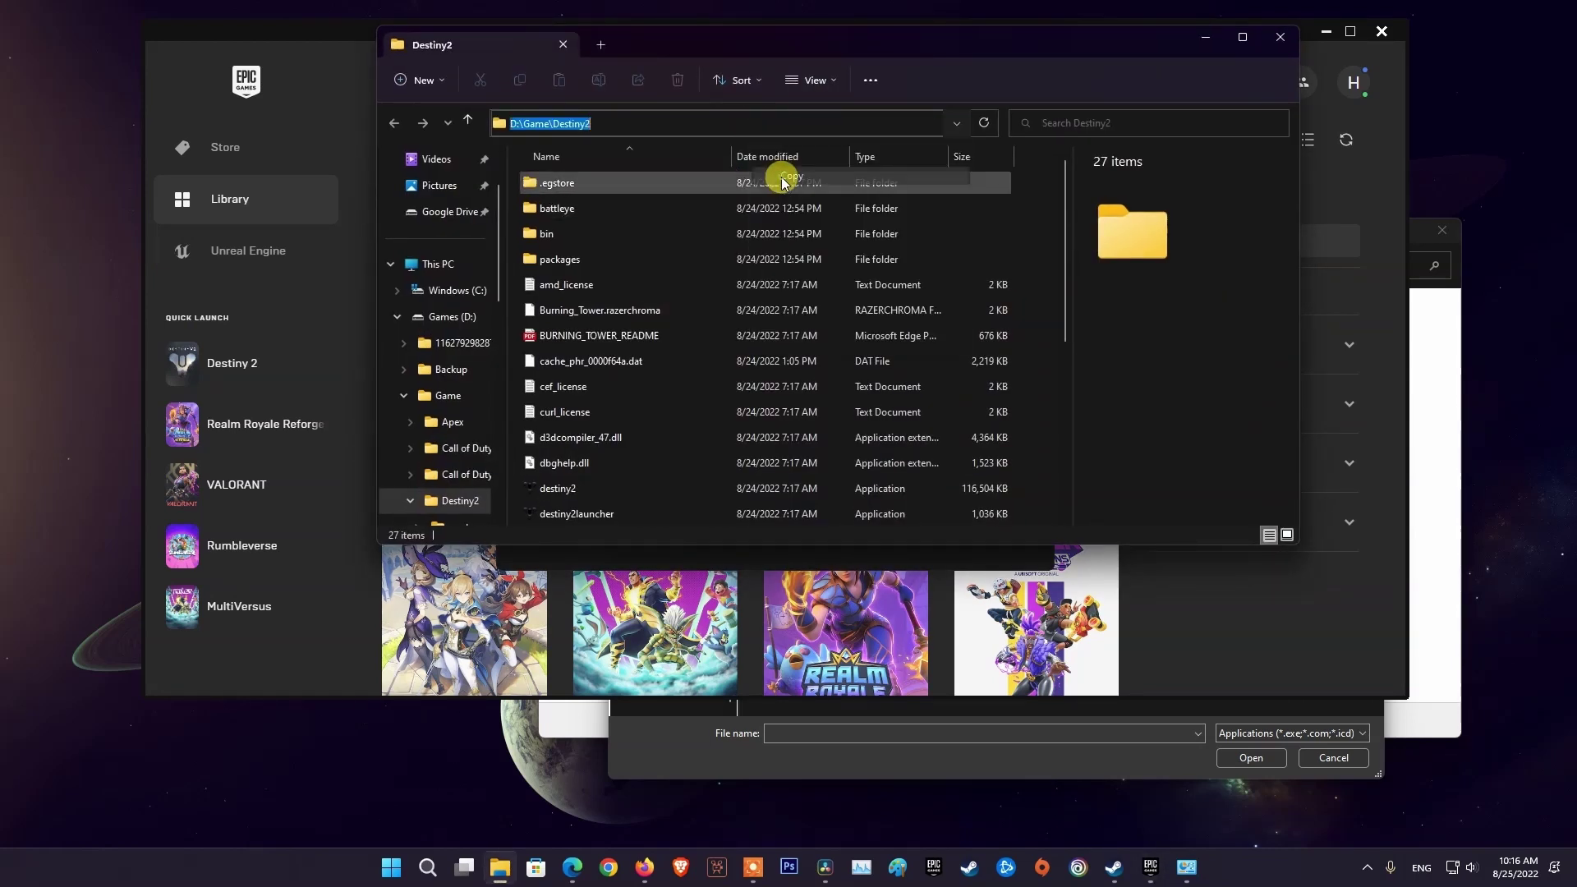
{"action": "left_click", "coordinate": [1279, 37]}
{"action": "left_click", "coordinate": [1031, 187]}
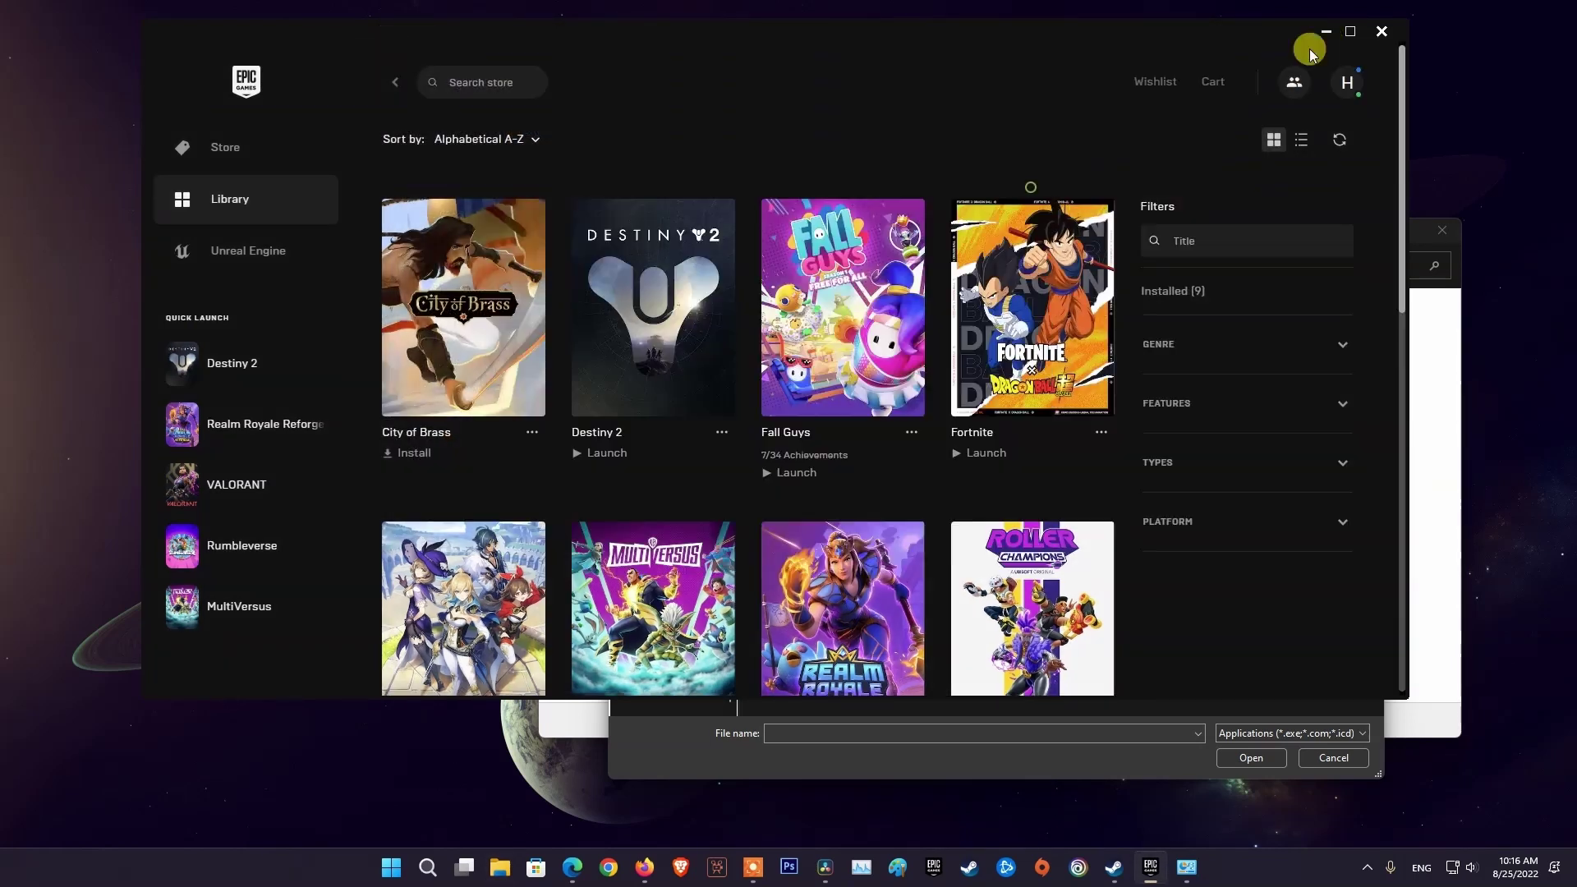
{"action": "left_click", "coordinate": [1328, 31]}
Paste the D:\Game\Destiny2 path into Browse and add destiny2 as an allowed app
{"action": "left_click", "coordinate": [1082, 386]}
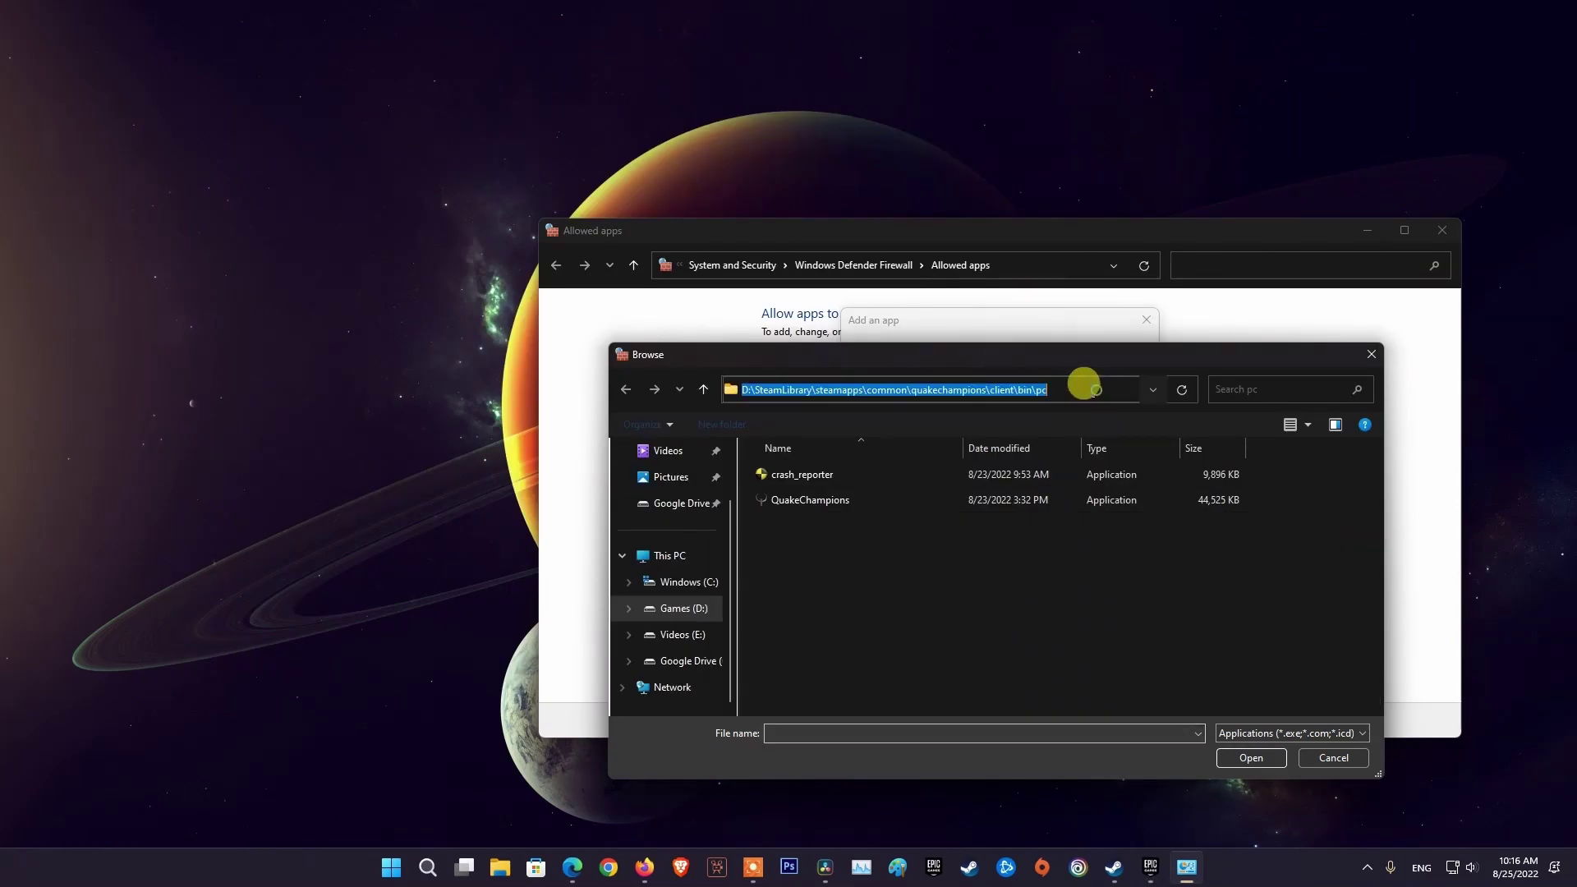
{"action": "right_click", "coordinate": [1068, 386]}
{"action": "left_click", "coordinate": [1110, 460]}
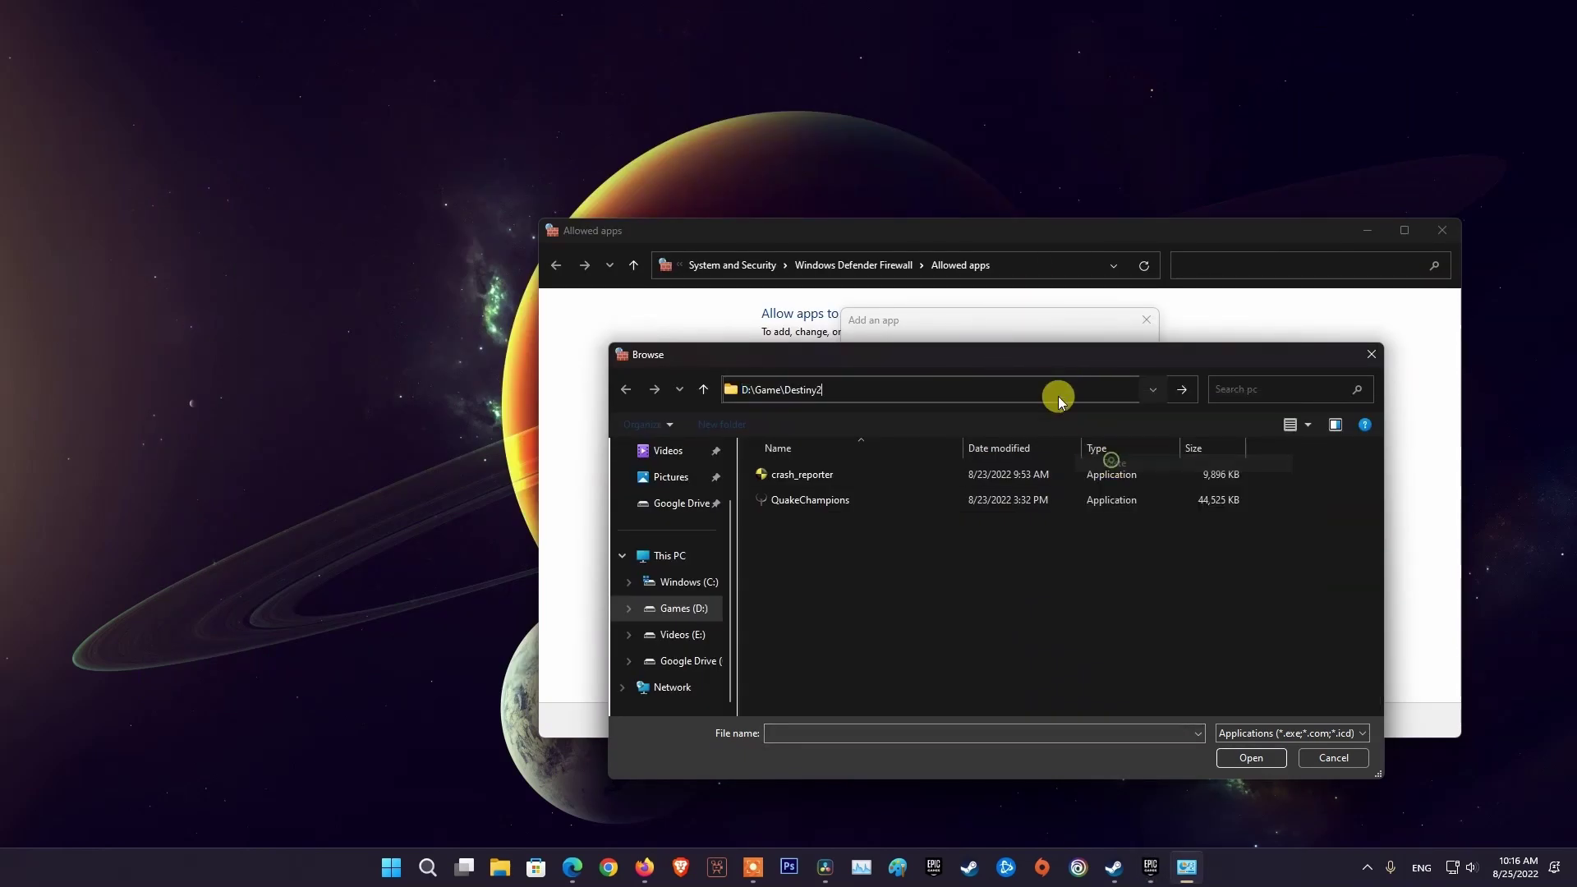
{"action": "left_click", "coordinate": [1182, 390]}
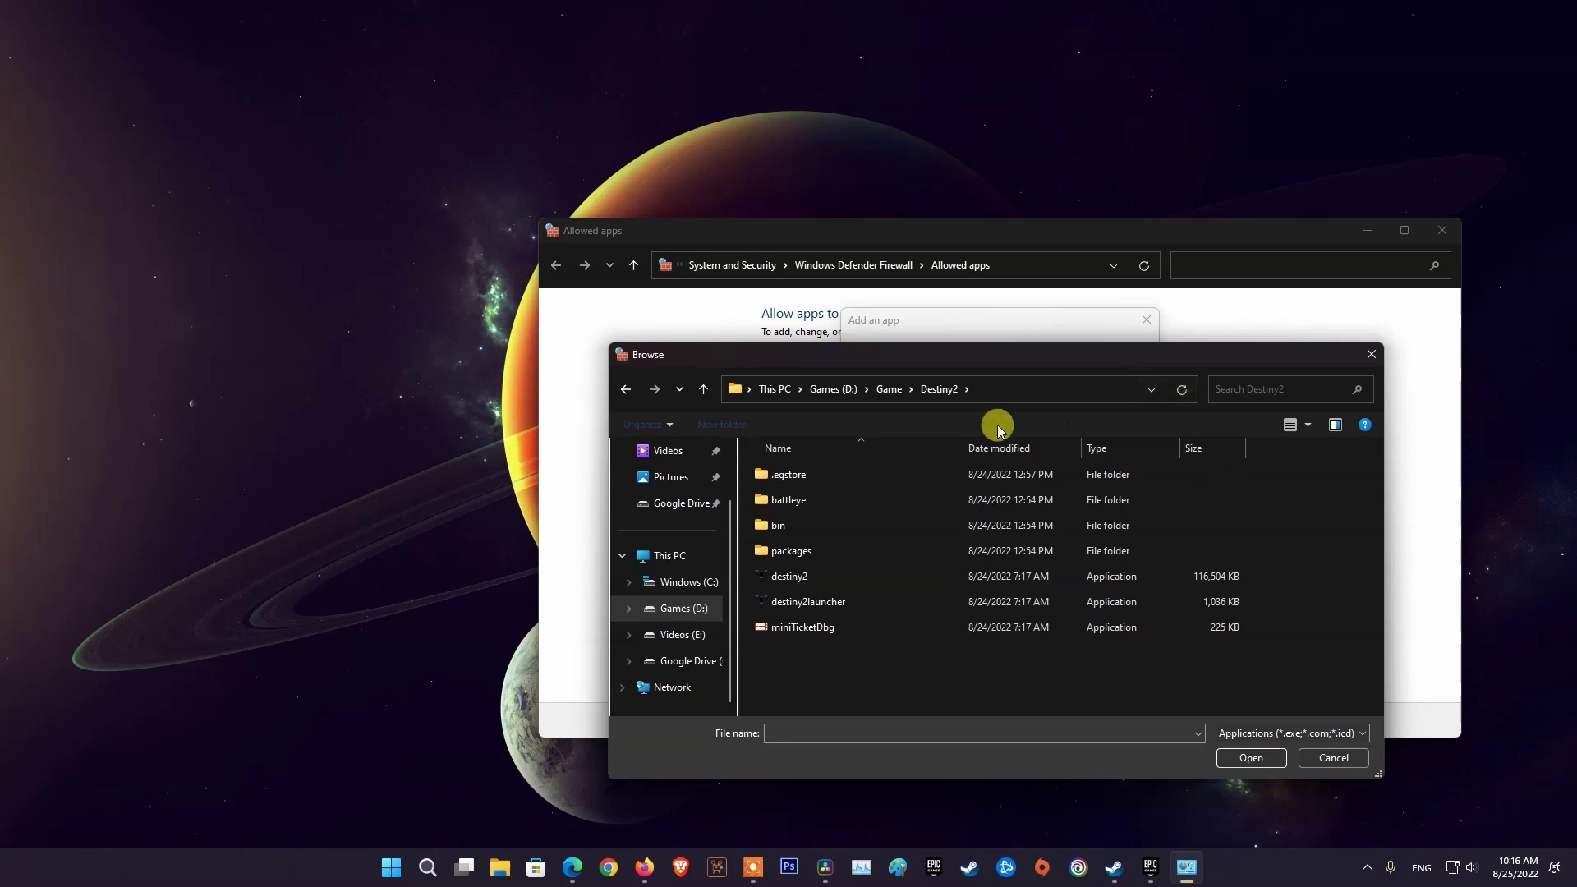
{"action": "left_click", "coordinate": [823, 580]}
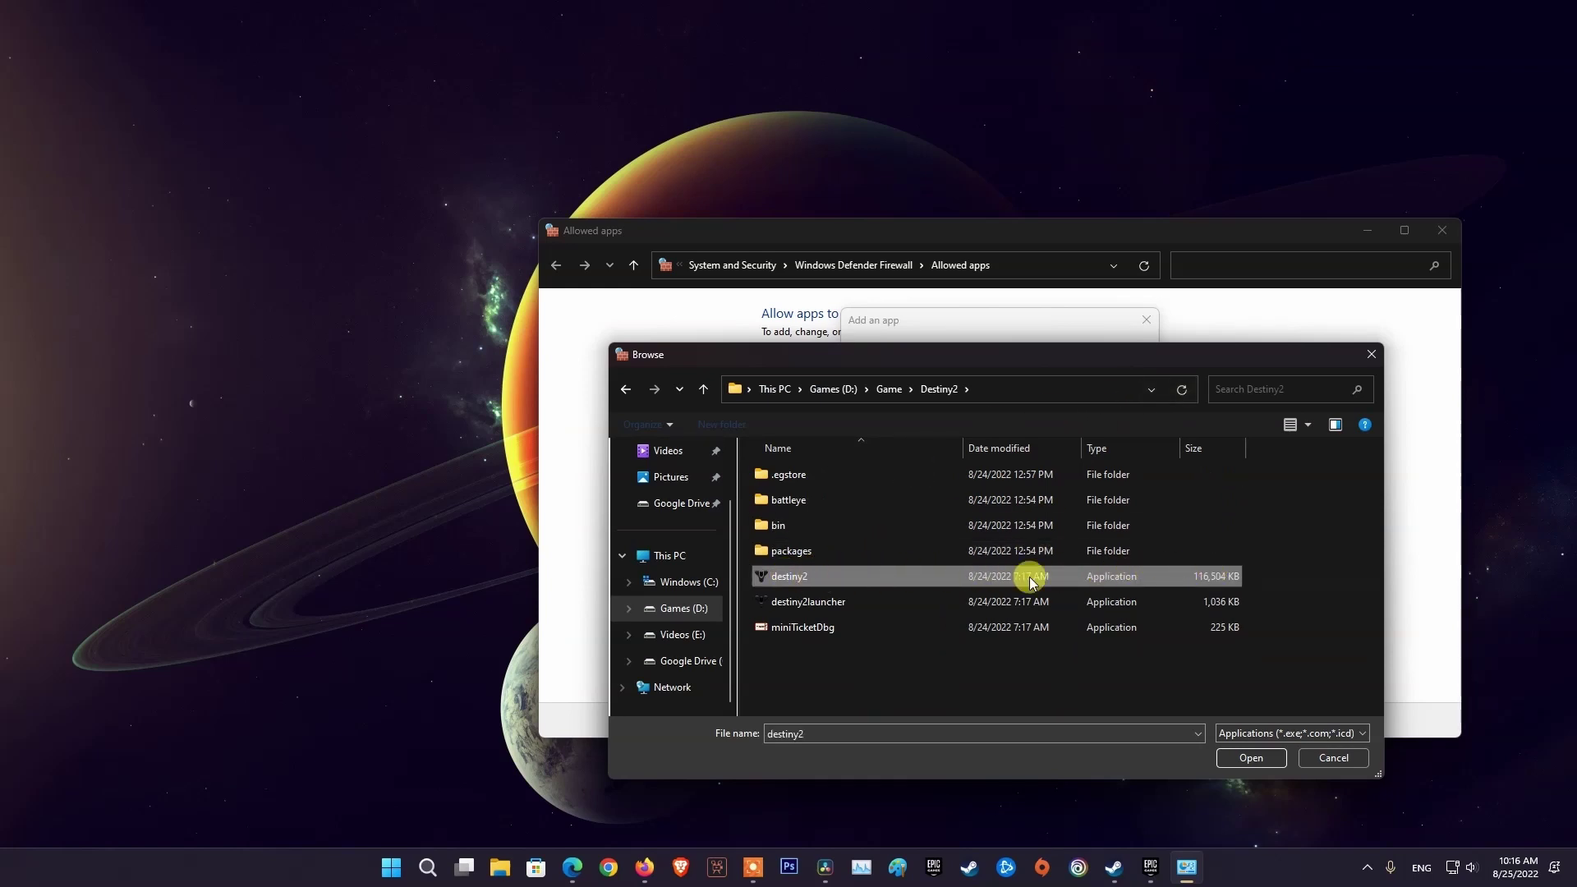
{"action": "left_click", "coordinate": [1251, 757]}
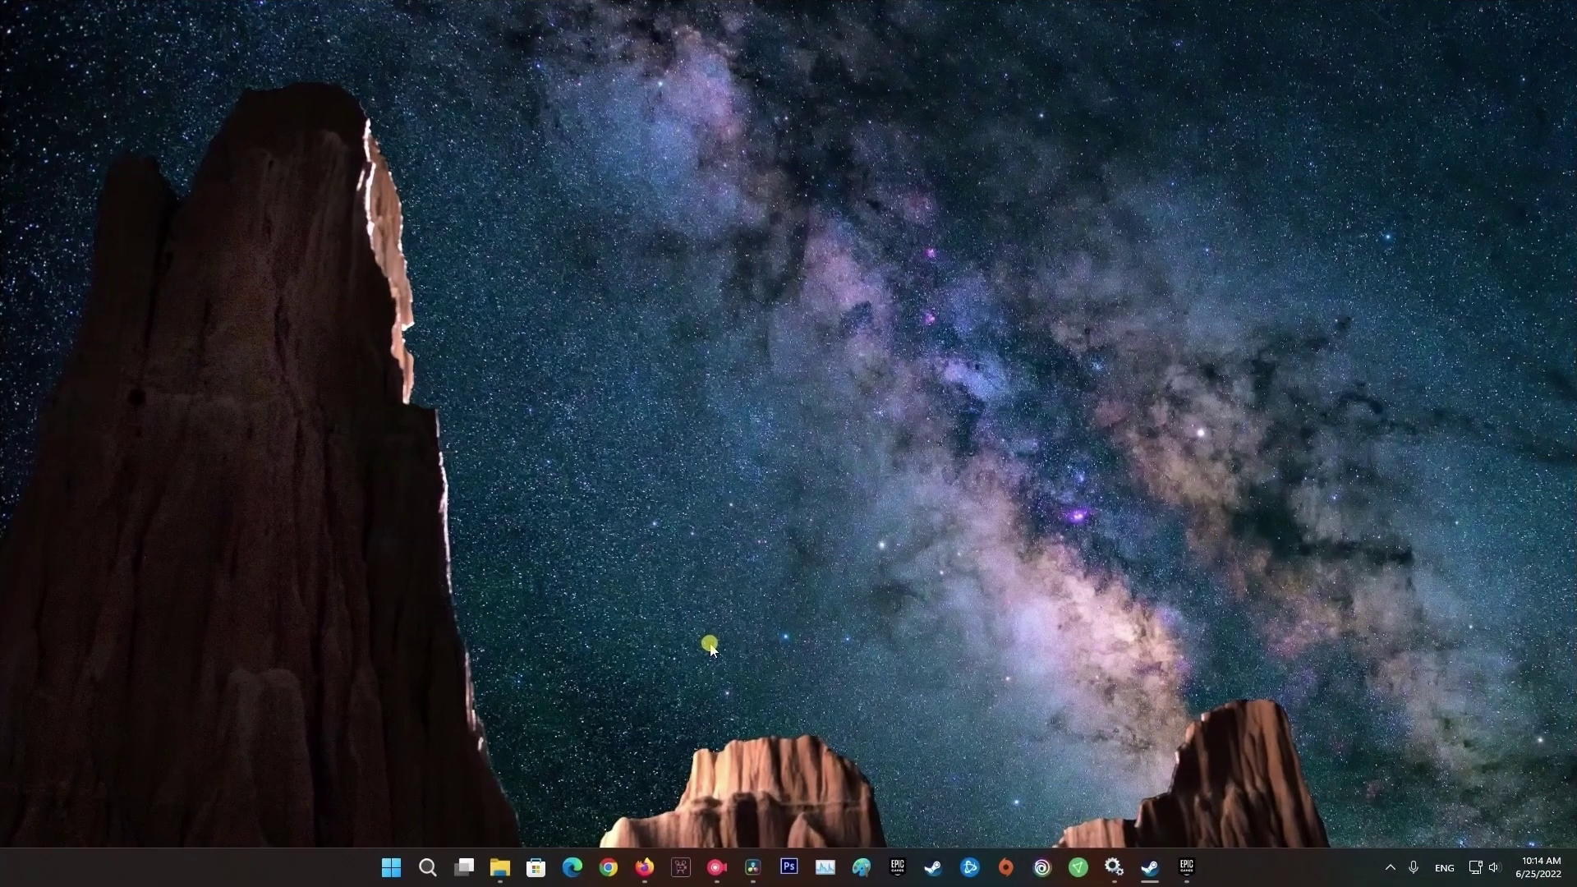
Search Start for 'services' and open the Services app
{"action": "key", "text": "super"}
{"action": "type", "text": "sé"}
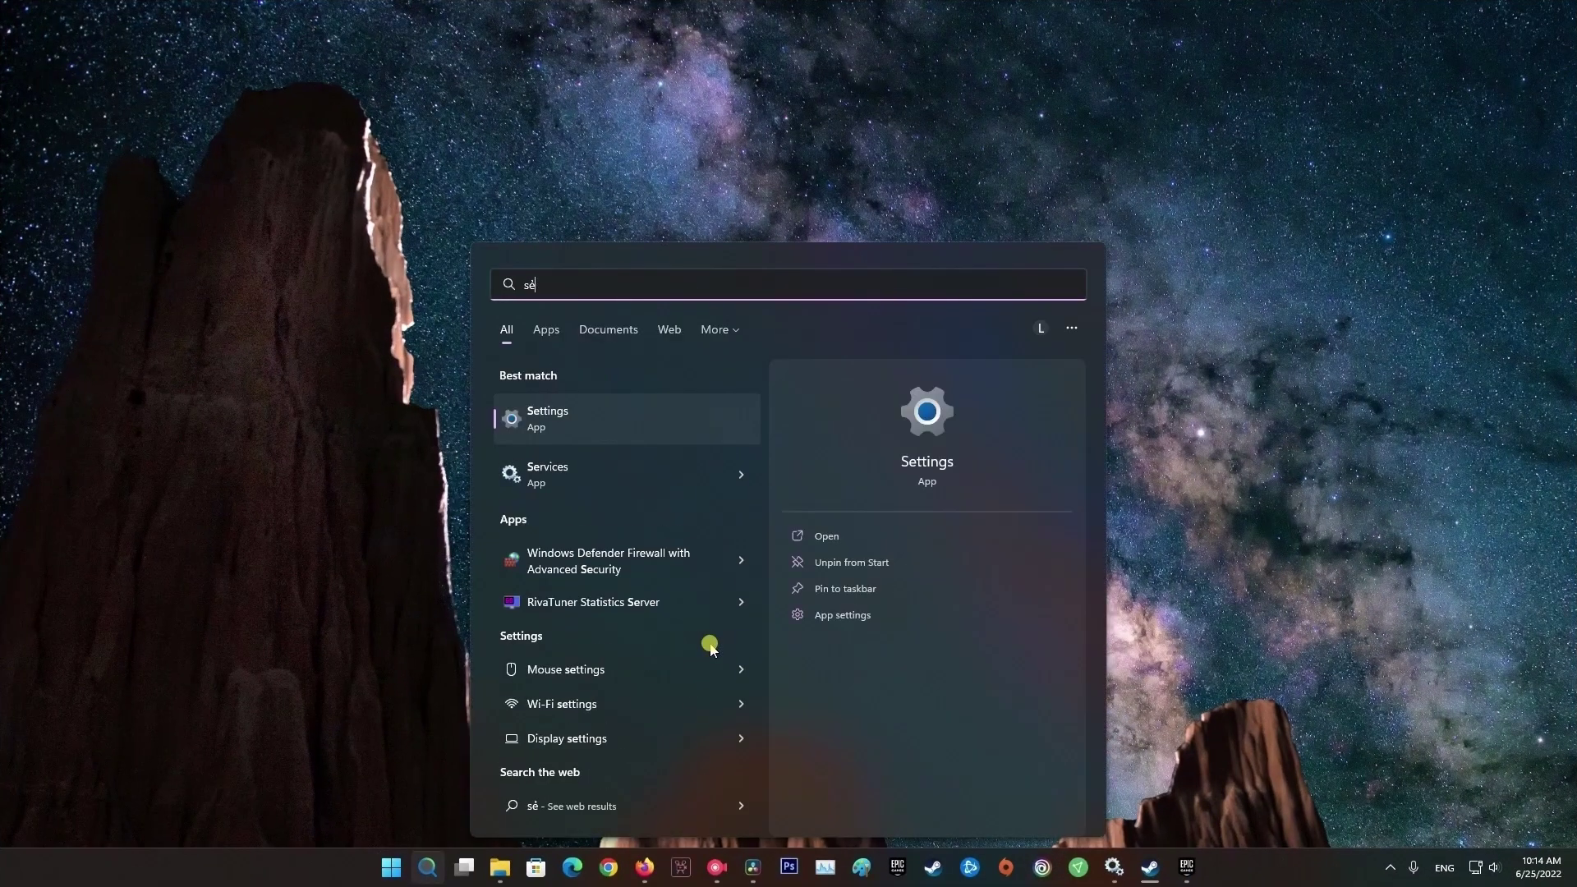
{"action": "key", "text": "BackSpace"}
{"action": "type", "text": "ervices"}
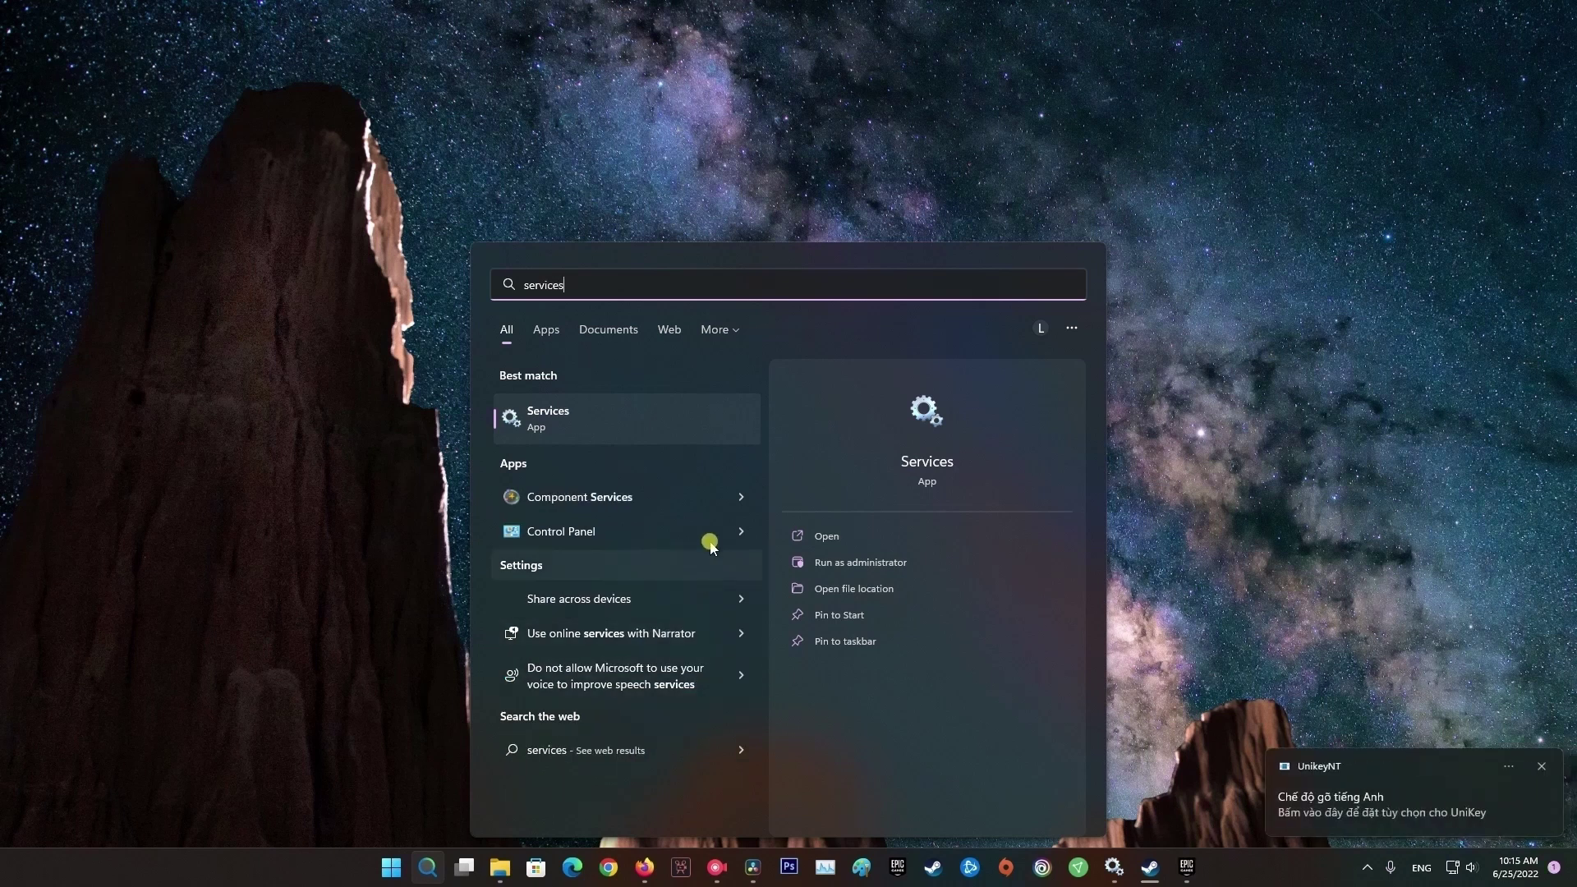
{"action": "left_click", "coordinate": [573, 419]}
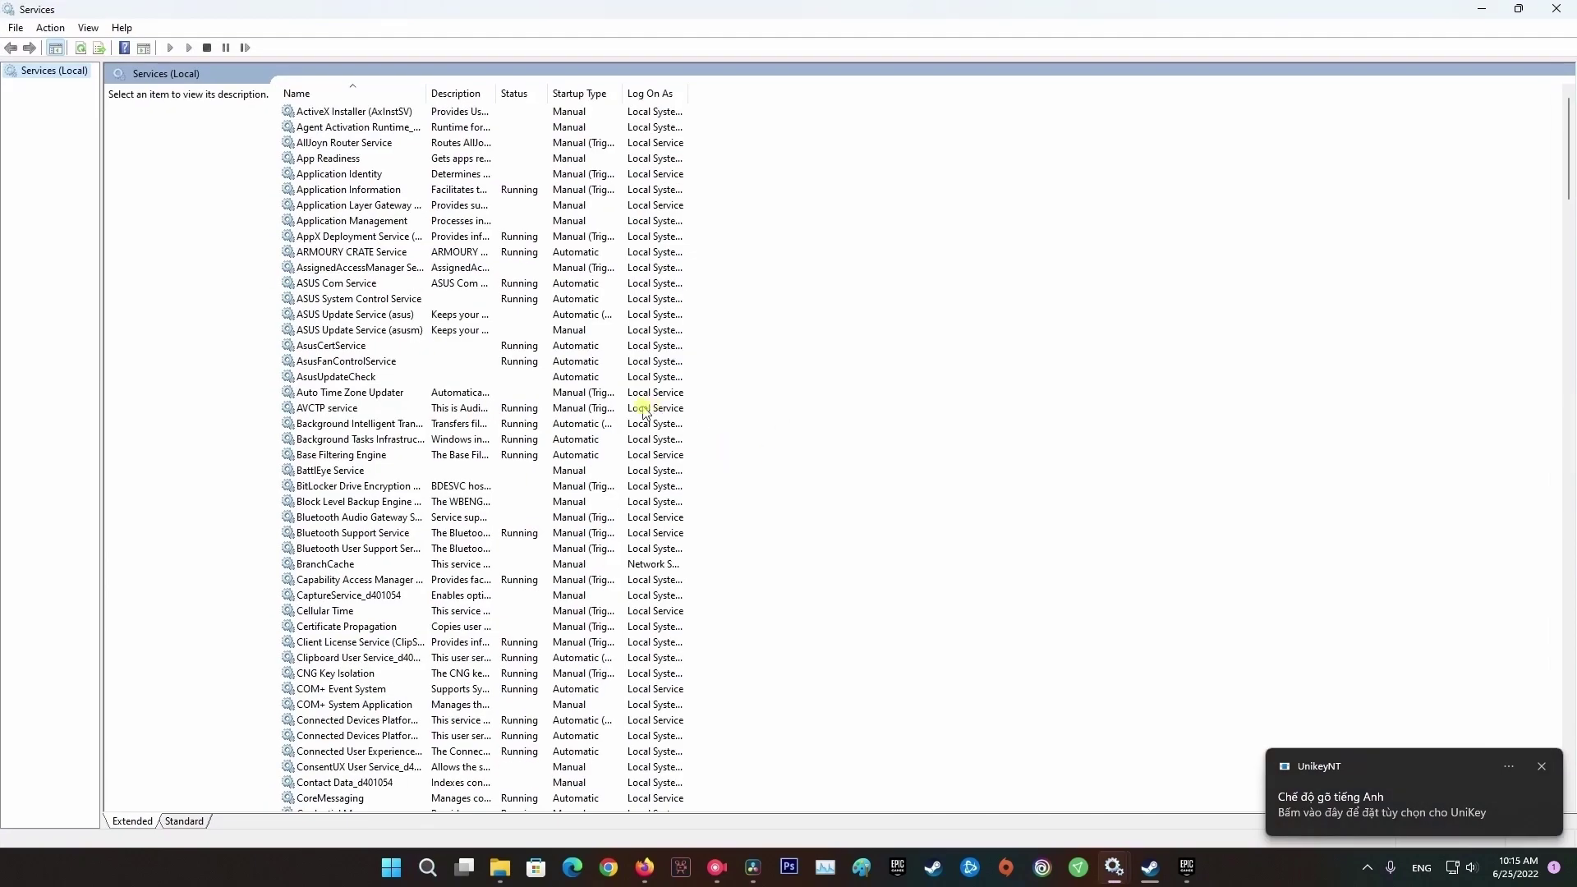
Locate Epic Online Services in the list and bring up its context menu
{"action": "left_click", "coordinate": [367, 238]}
{"action": "scroll", "coordinate": [390, 444], "scroll_direction": "down", "scroll_amount": 5}
{"action": "scroll", "coordinate": [392, 450], "scroll_direction": "down", "scroll_amount": 8}
{"action": "scroll", "coordinate": [392, 451], "scroll_direction": "down", "scroll_amount": 3}
{"action": "scroll", "coordinate": [392, 450], "scroll_direction": "down", "scroll_amount": 3}
{"action": "key", "text": "e"}
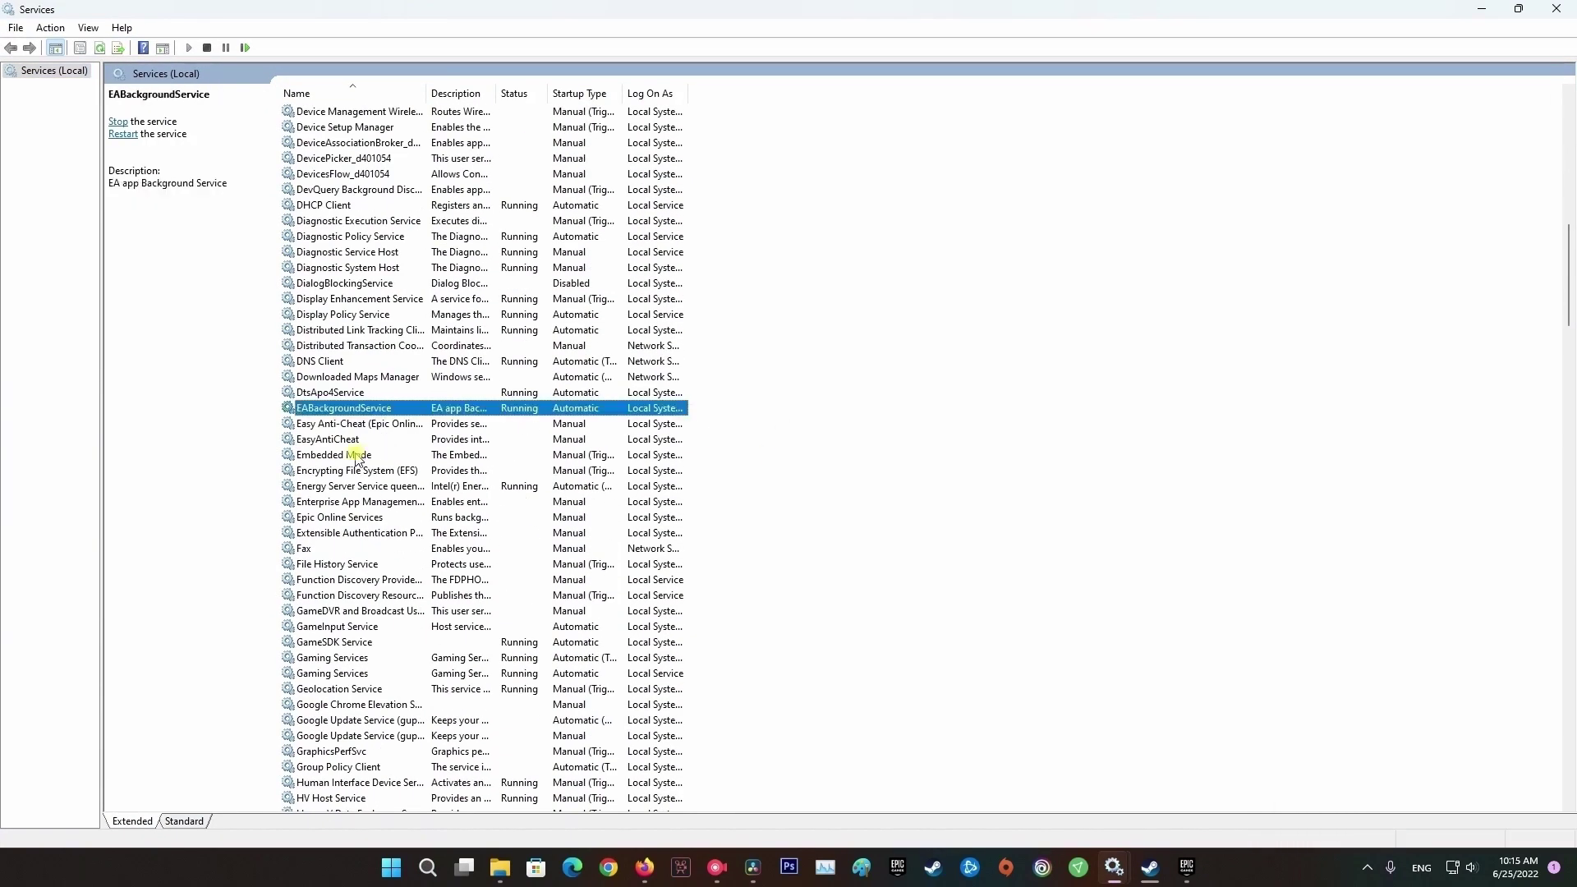
{"action": "left_click", "coordinate": [335, 517]}
{"action": "scroll", "coordinate": [335, 518], "scroll_direction": "down", "scroll_amount": 1}
{"action": "scroll", "coordinate": [378, 435], "scroll_direction": "down", "scroll_amount": 1}
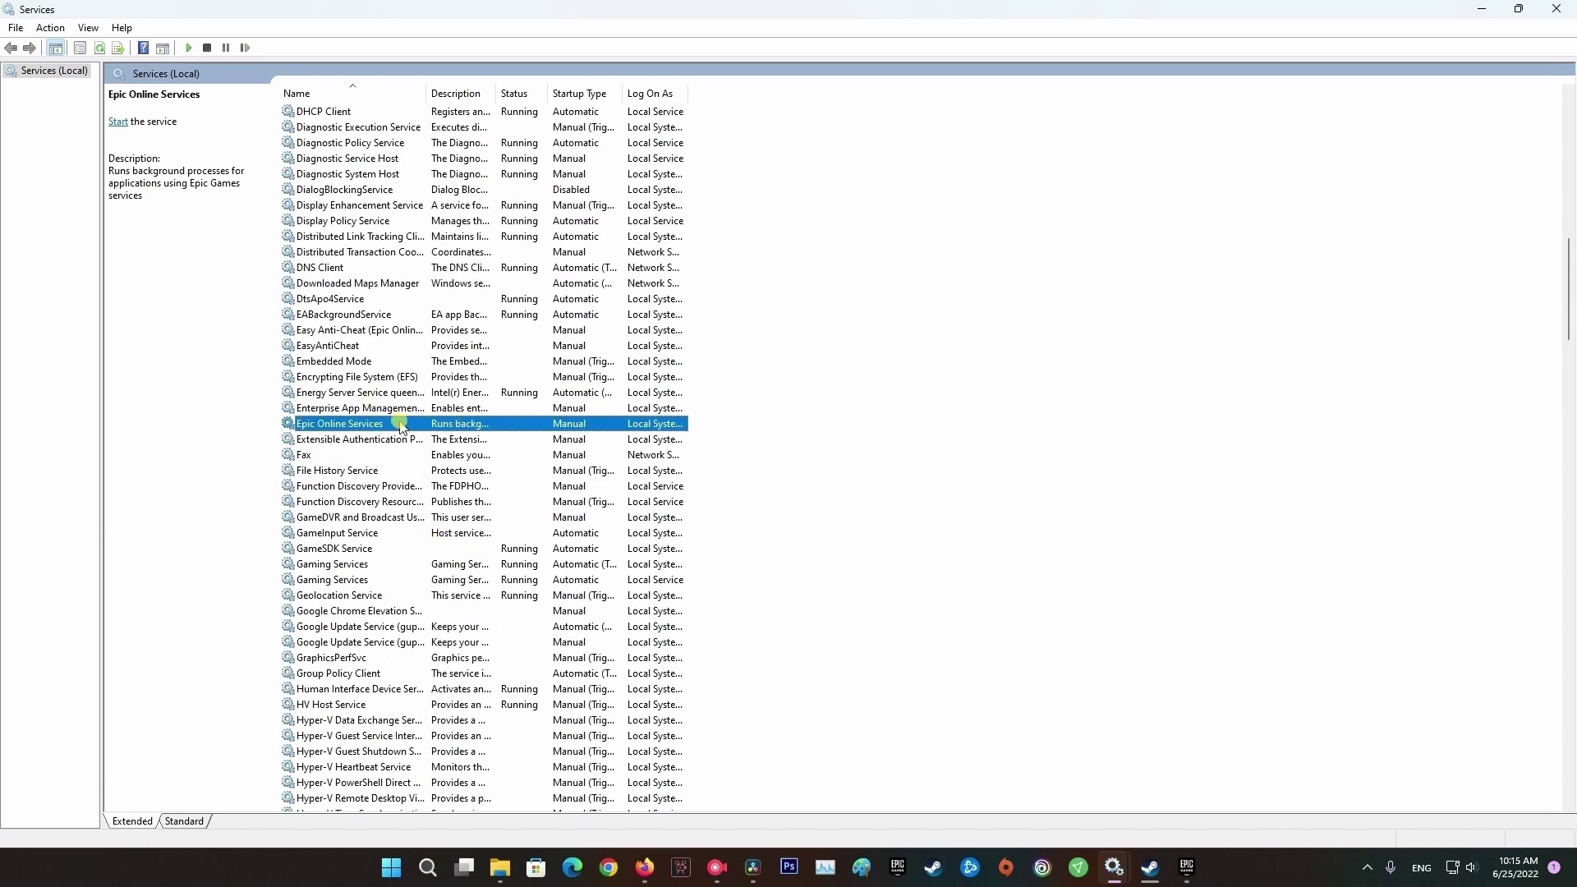
{"action": "right_click", "coordinate": [402, 427]}
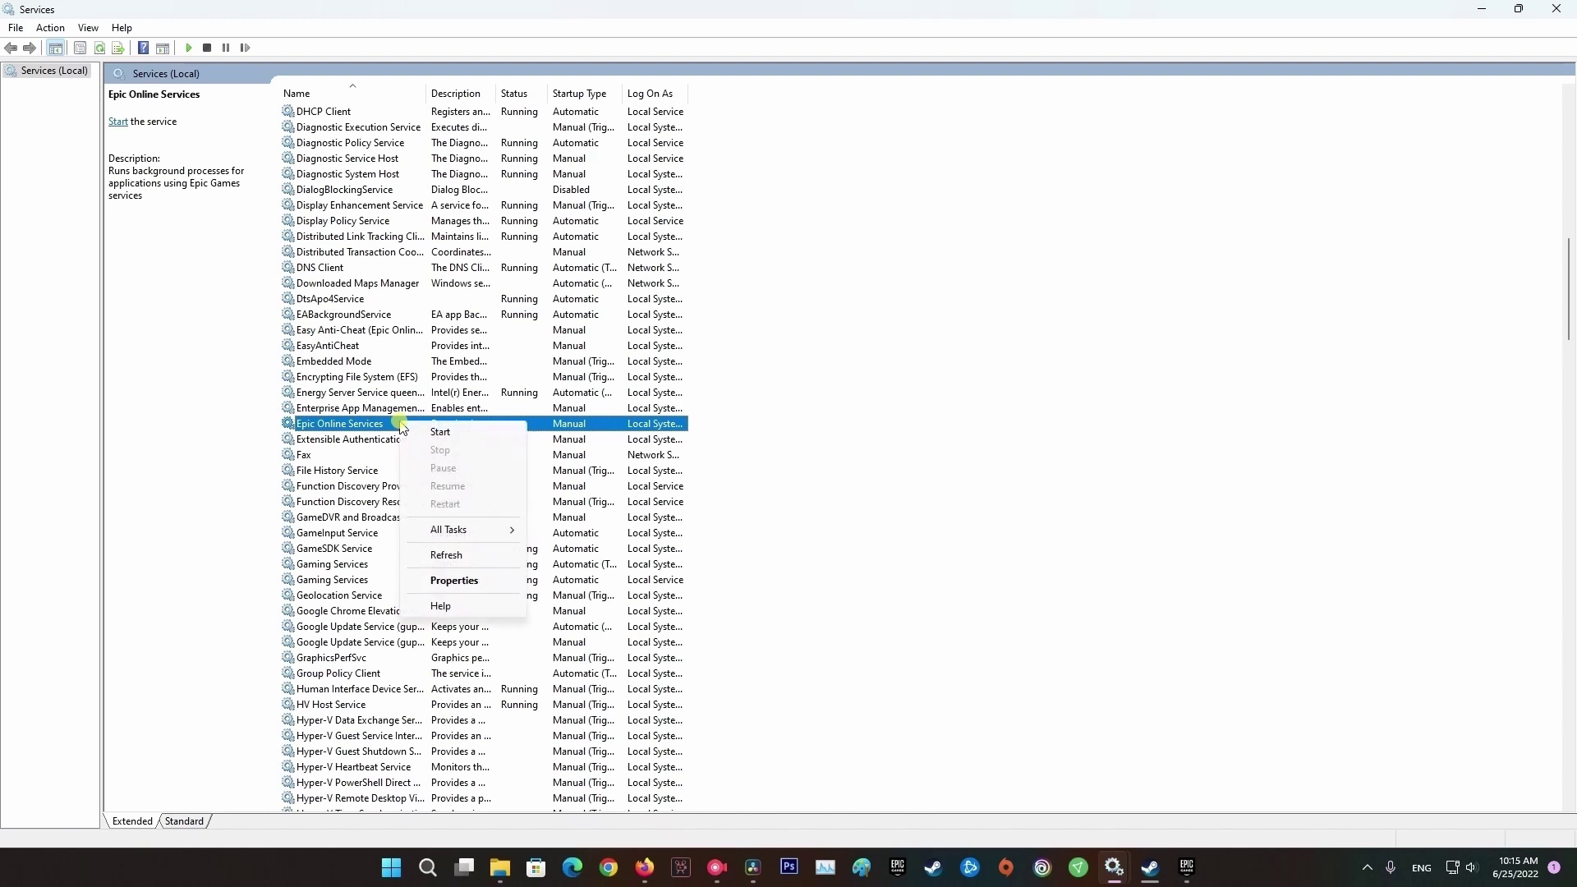
Leave Epic Online Services' startup type at Manual and confirm its Properties with OK
{"action": "left_click", "coordinate": [452, 581]}
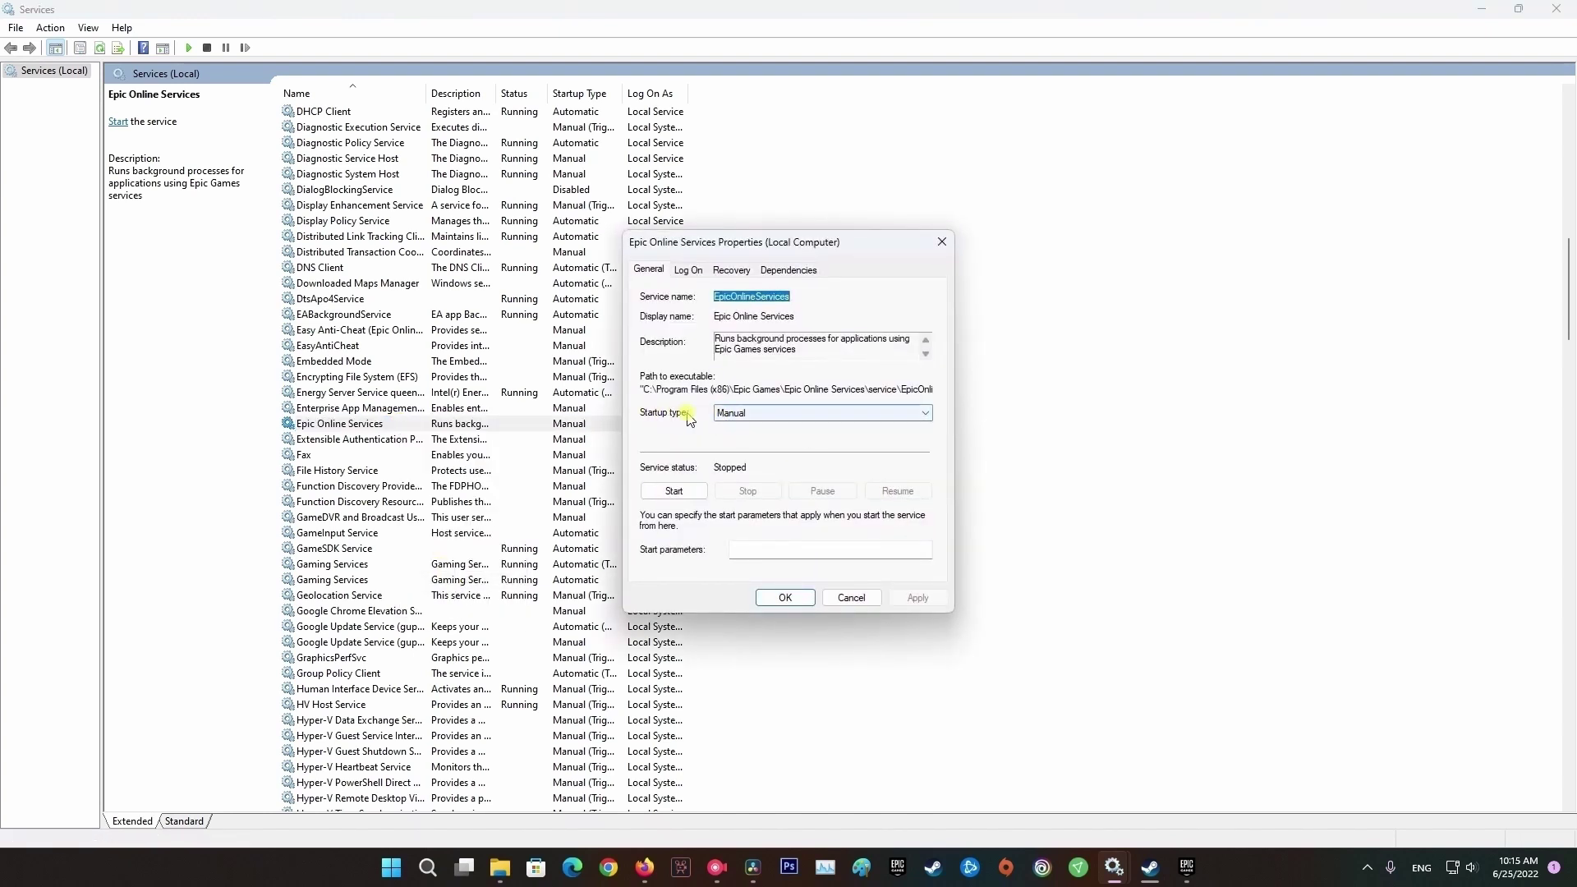
{"action": "left_click", "coordinate": [913, 414]}
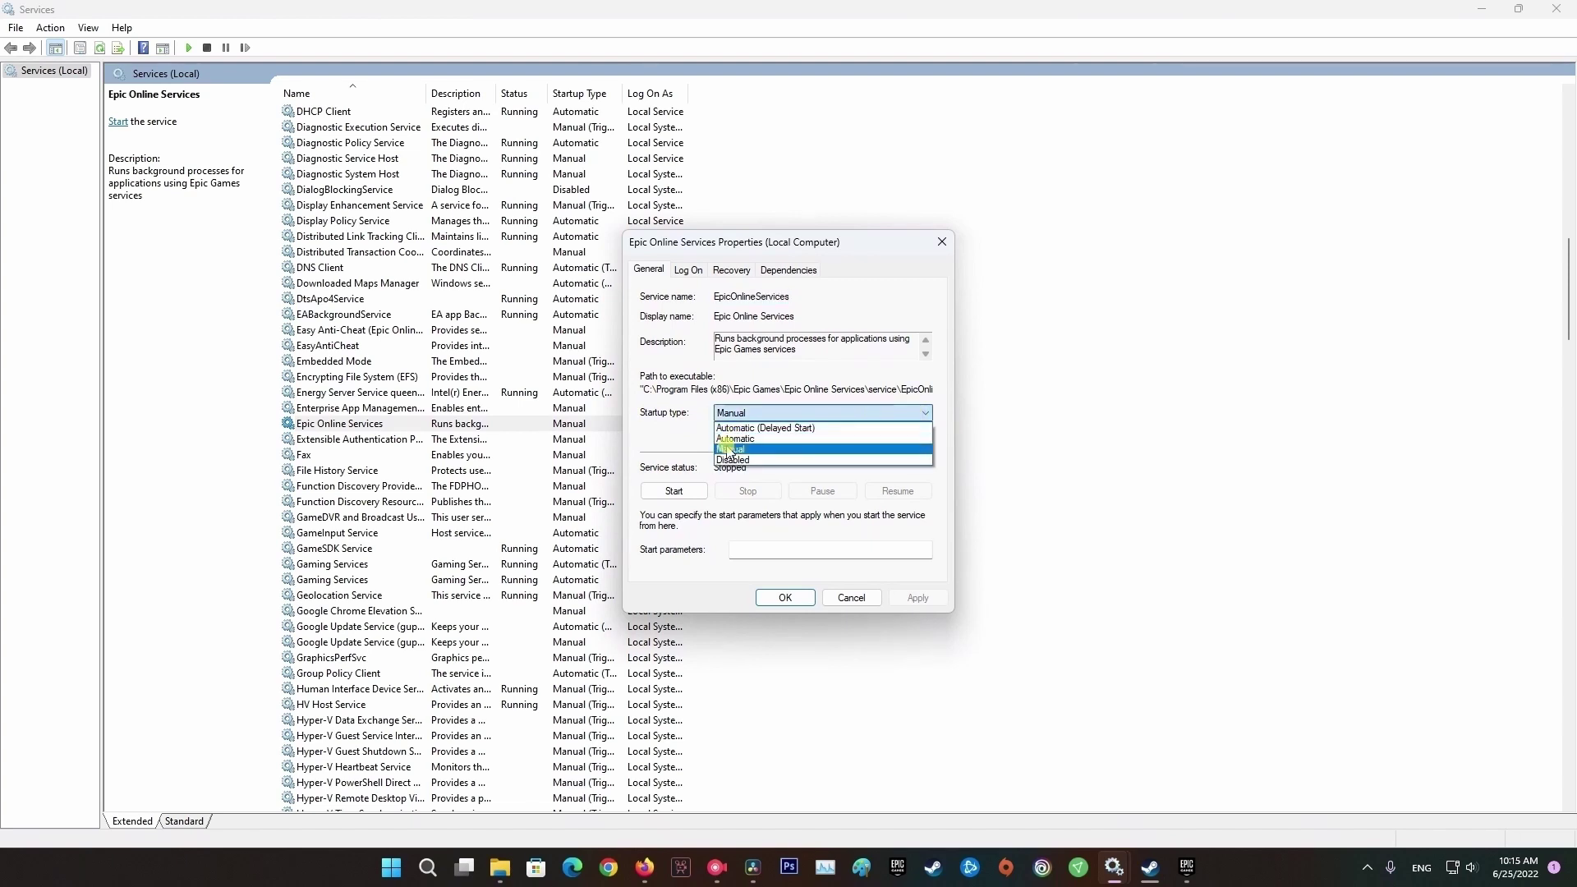
{"action": "left_click", "coordinate": [729, 449]}
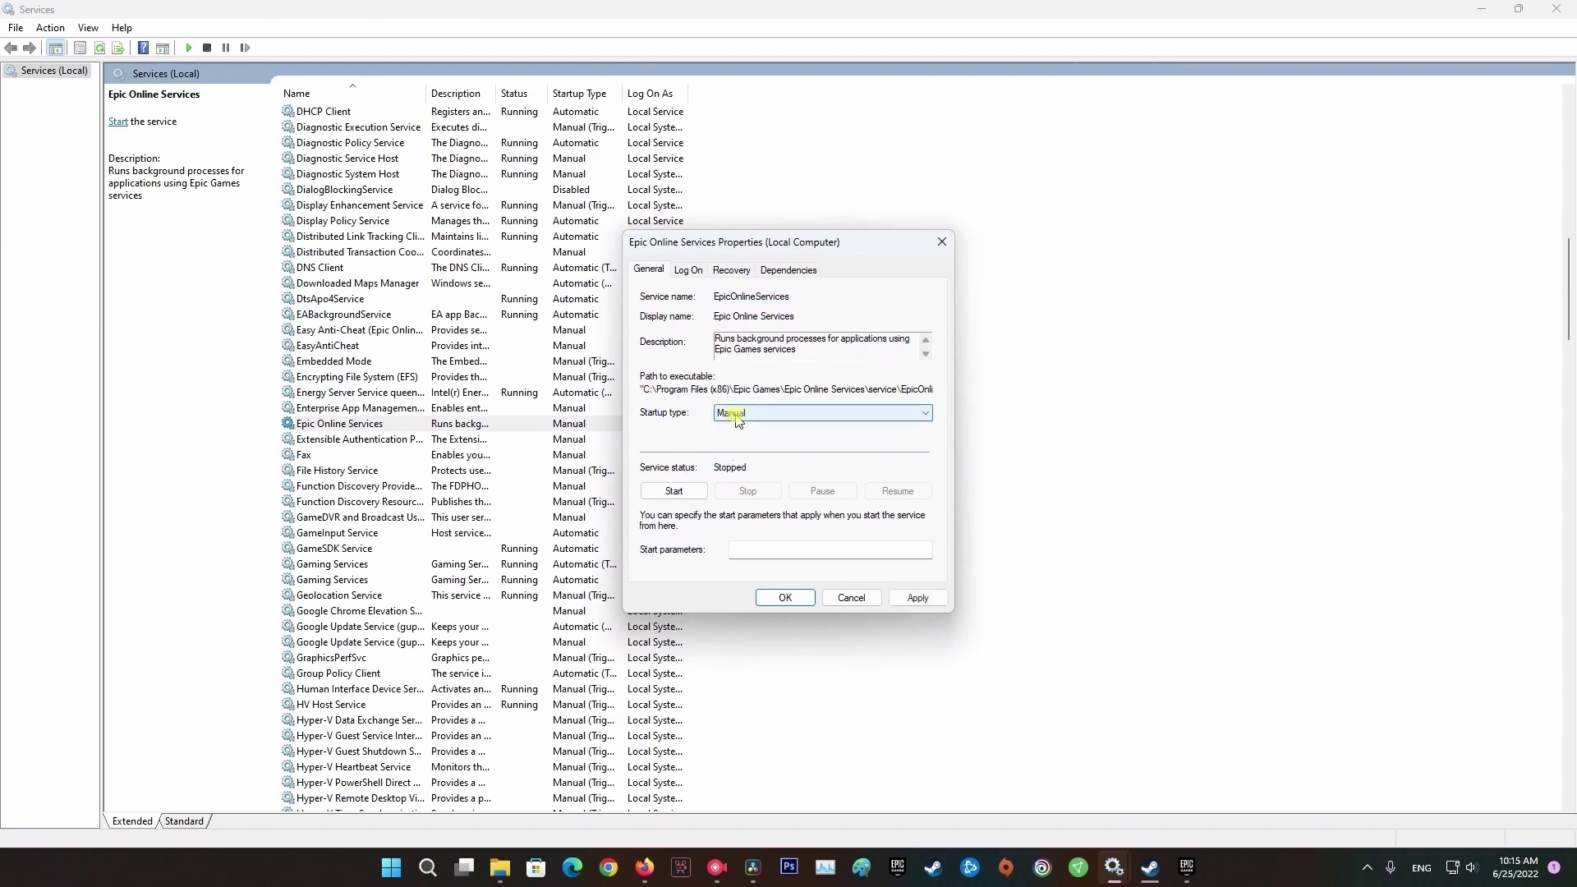
{"action": "left_click", "coordinate": [803, 598]}
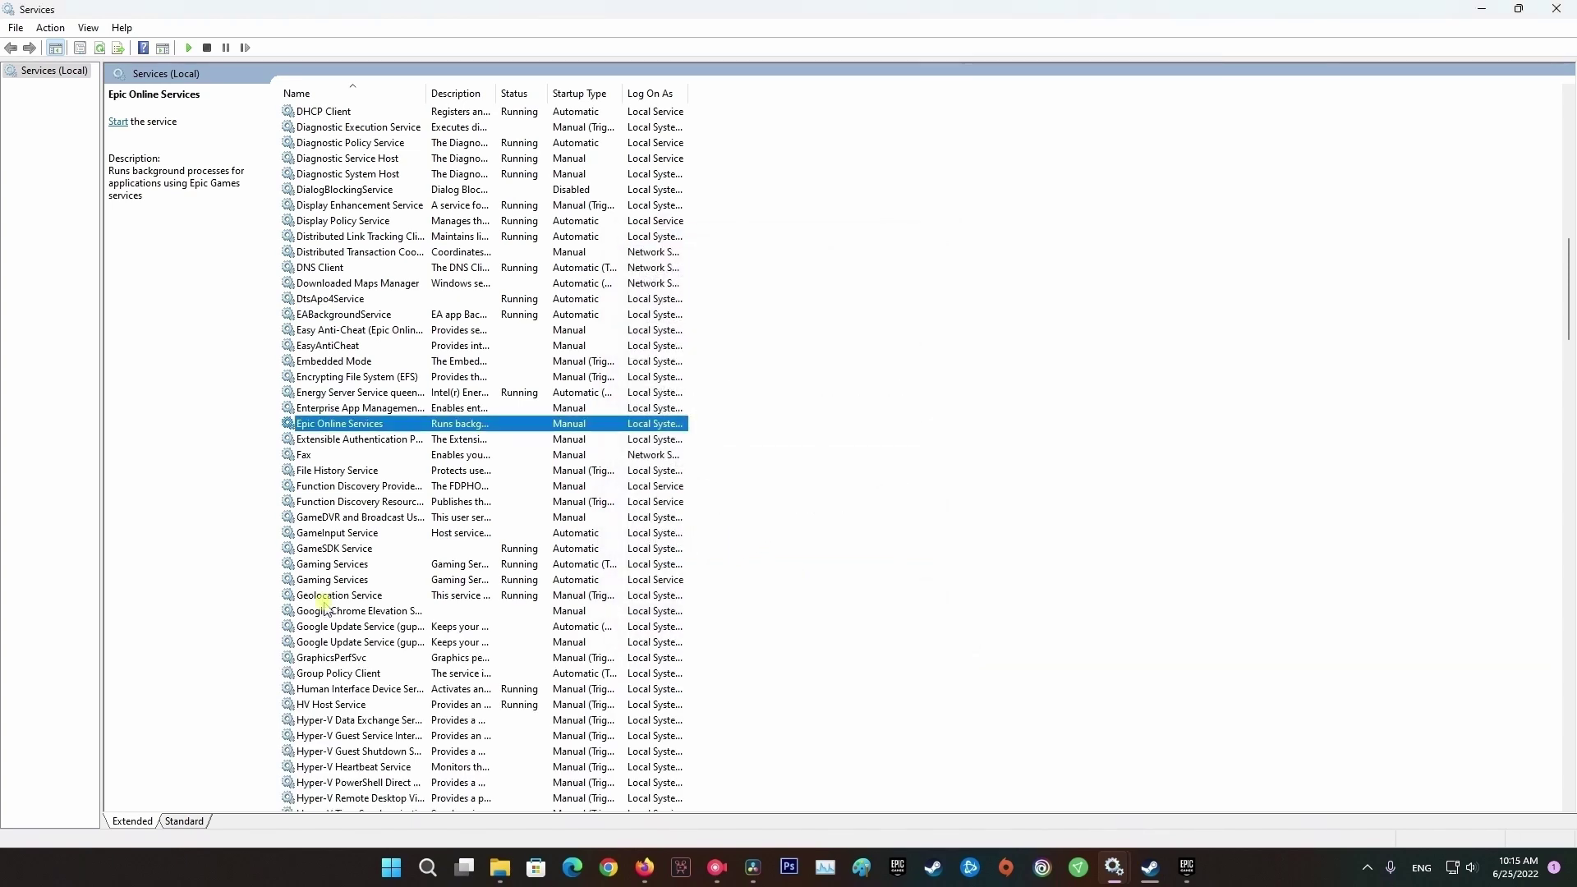
Start the Epic Online Services service in the Services console
{"action": "right_click", "coordinate": [407, 428]}
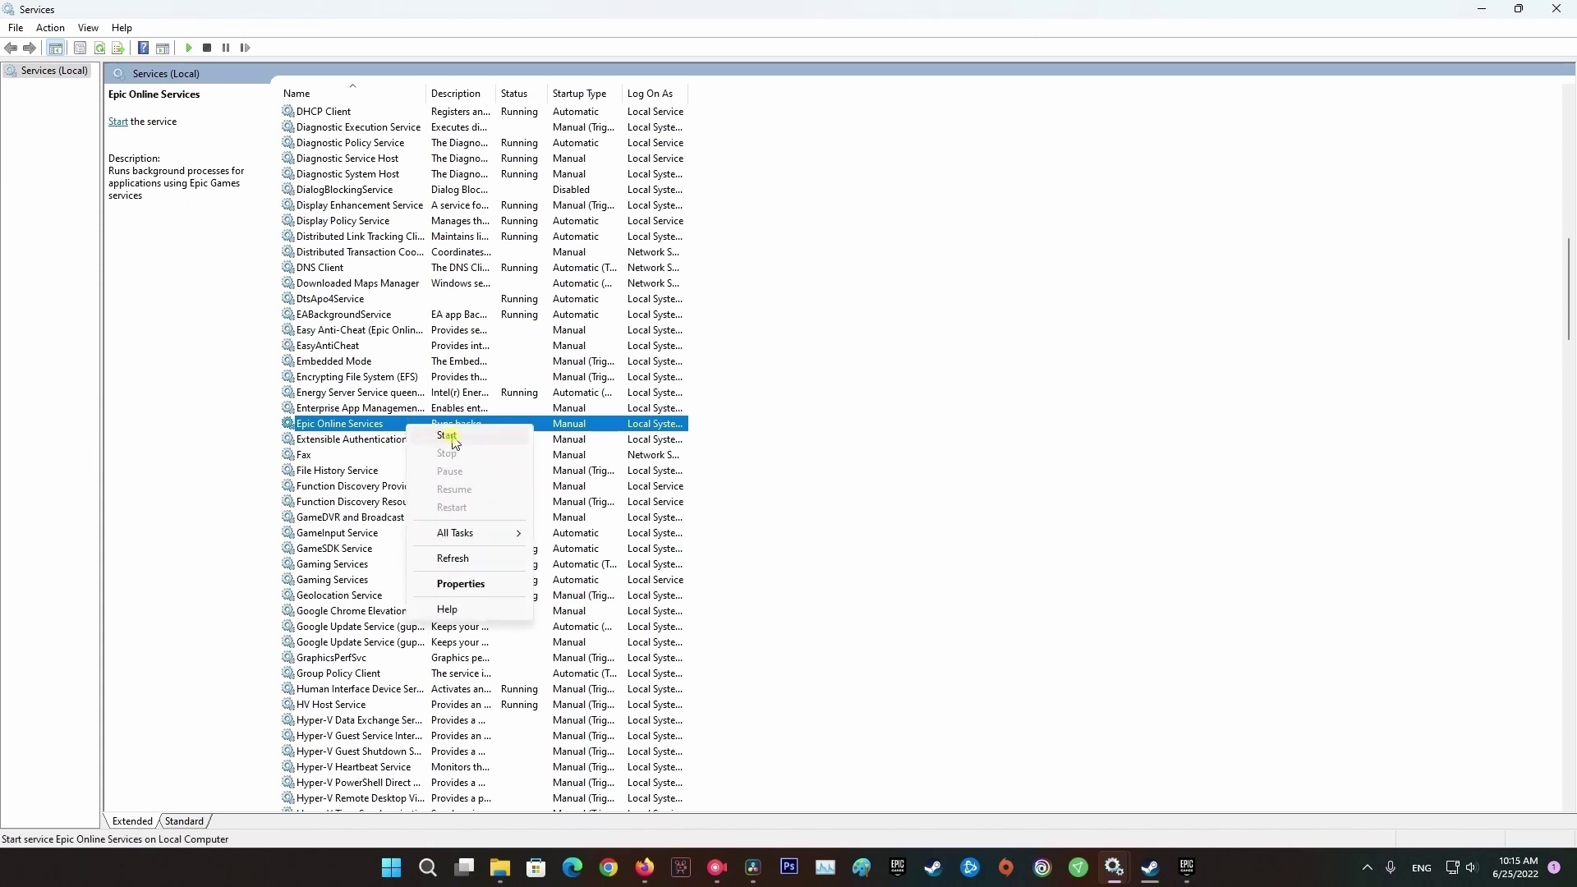
{"action": "left_click", "coordinate": [450, 438]}
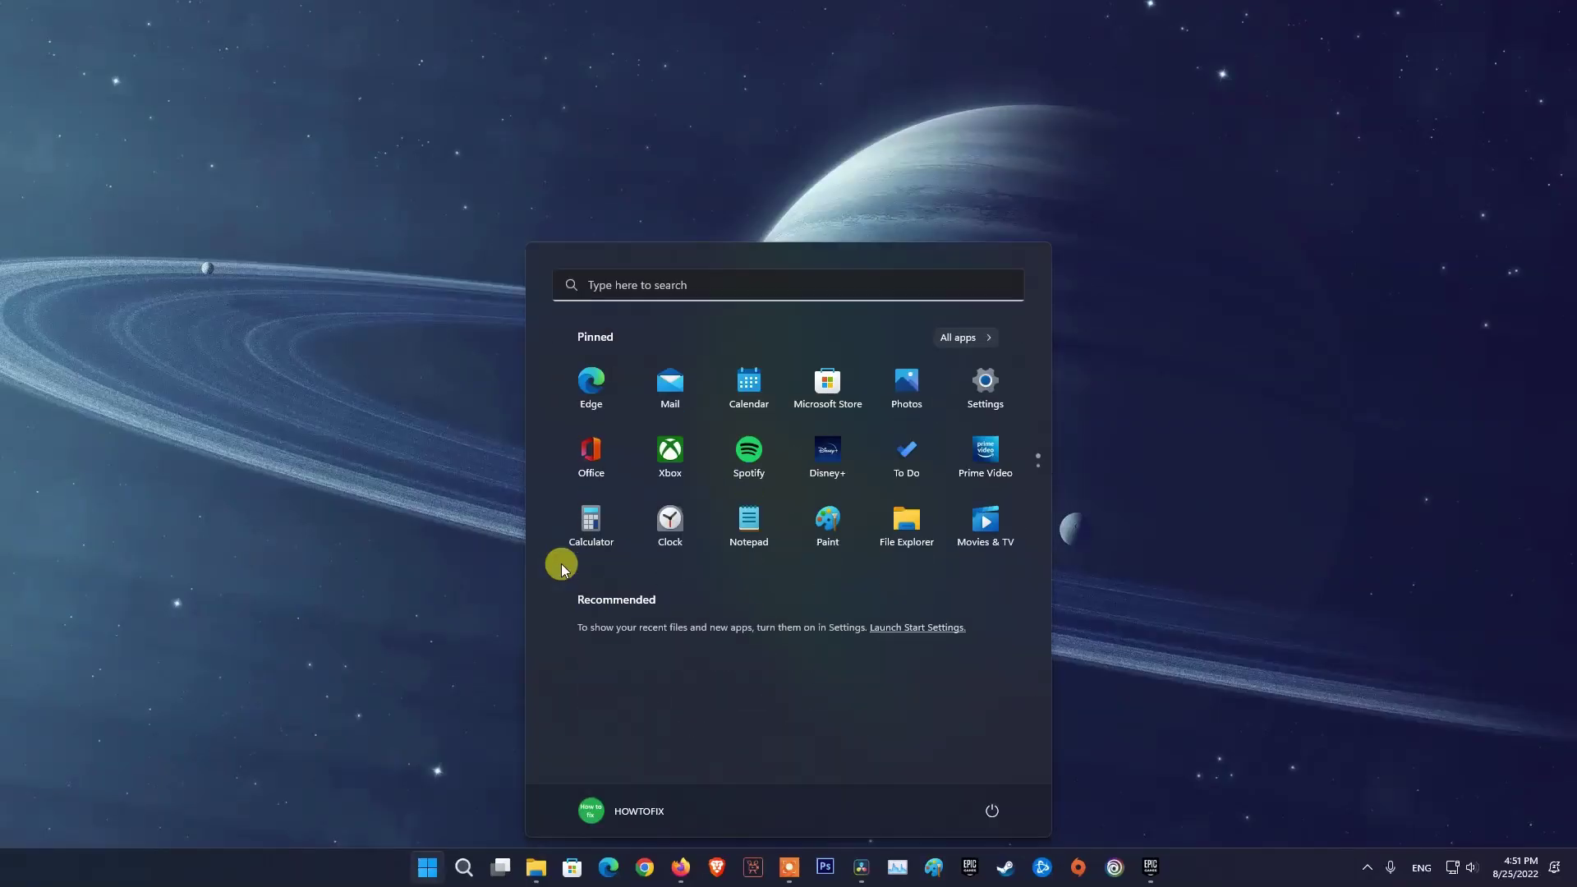
Open Control Panel's Uninstall a program list via a Start search
{"action": "type", "text": "contro"}
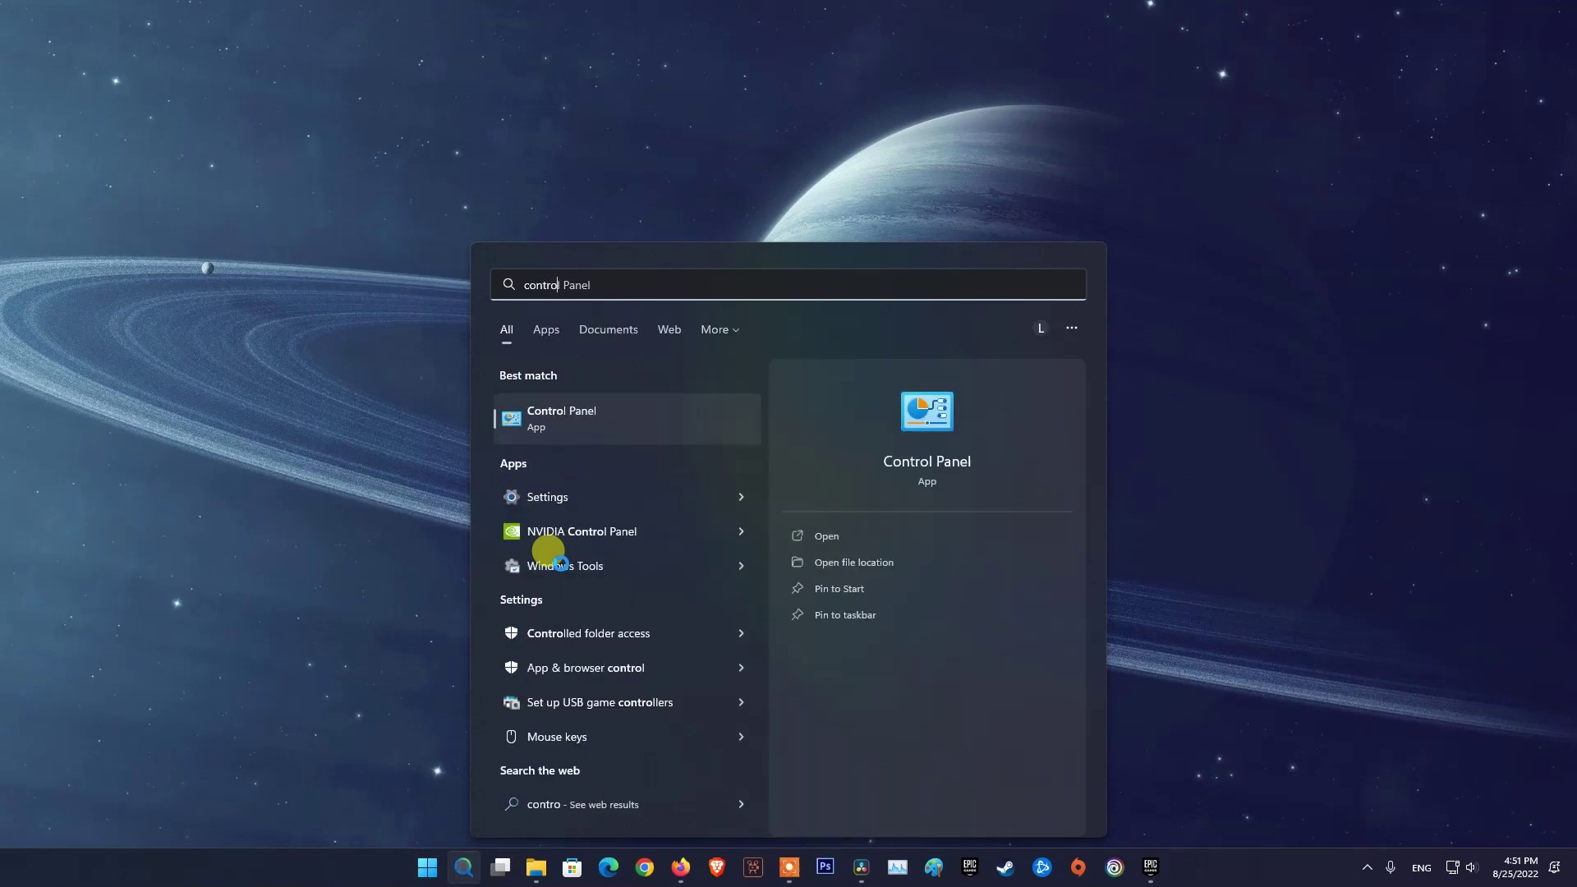
{"action": "left_click", "coordinate": [612, 429]}
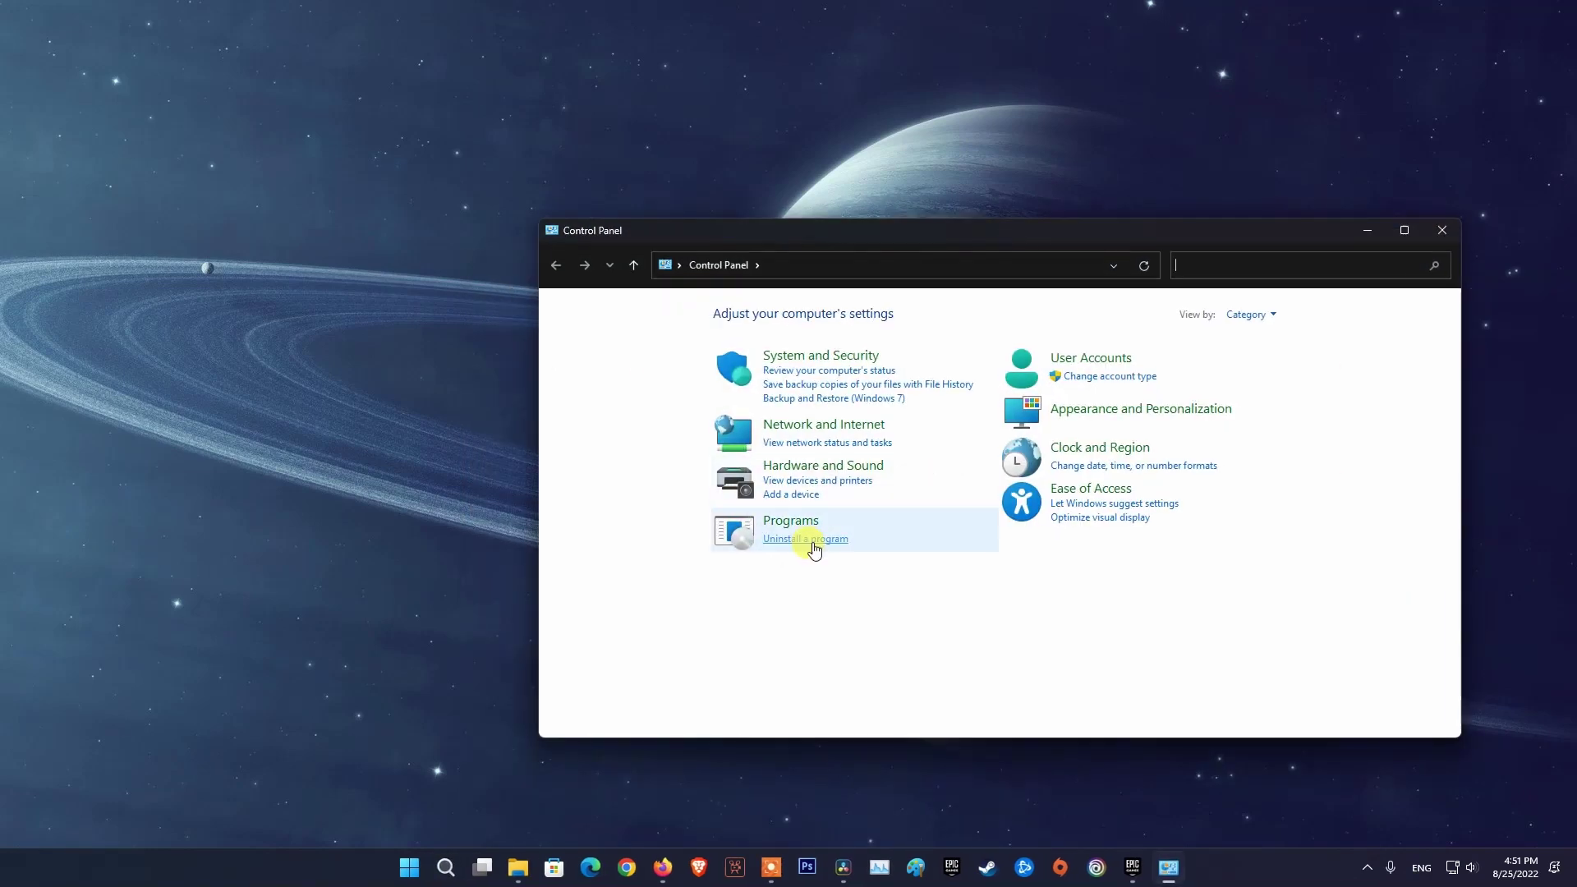
{"action": "left_click", "coordinate": [804, 540]}
Select Epic Games Launcher in the programs list and bring up its Uninstall option
{"action": "left_click", "coordinate": [761, 521]}
{"action": "key", "text": "e"}
{"action": "left_click", "coordinate": [752, 433]}
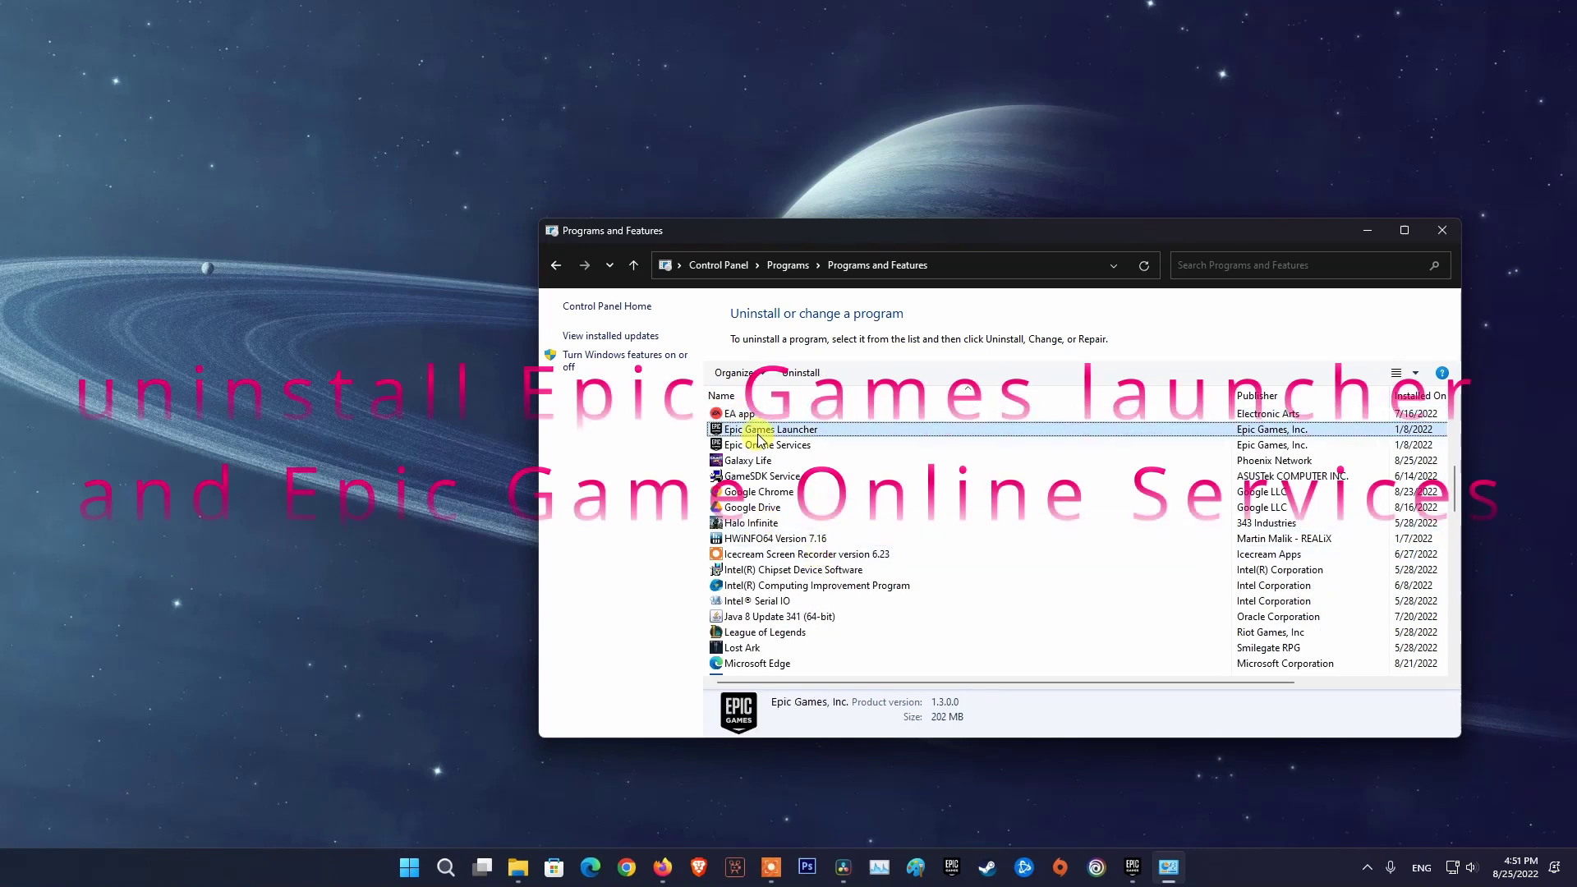
{"action": "right_click", "coordinate": [752, 433]}
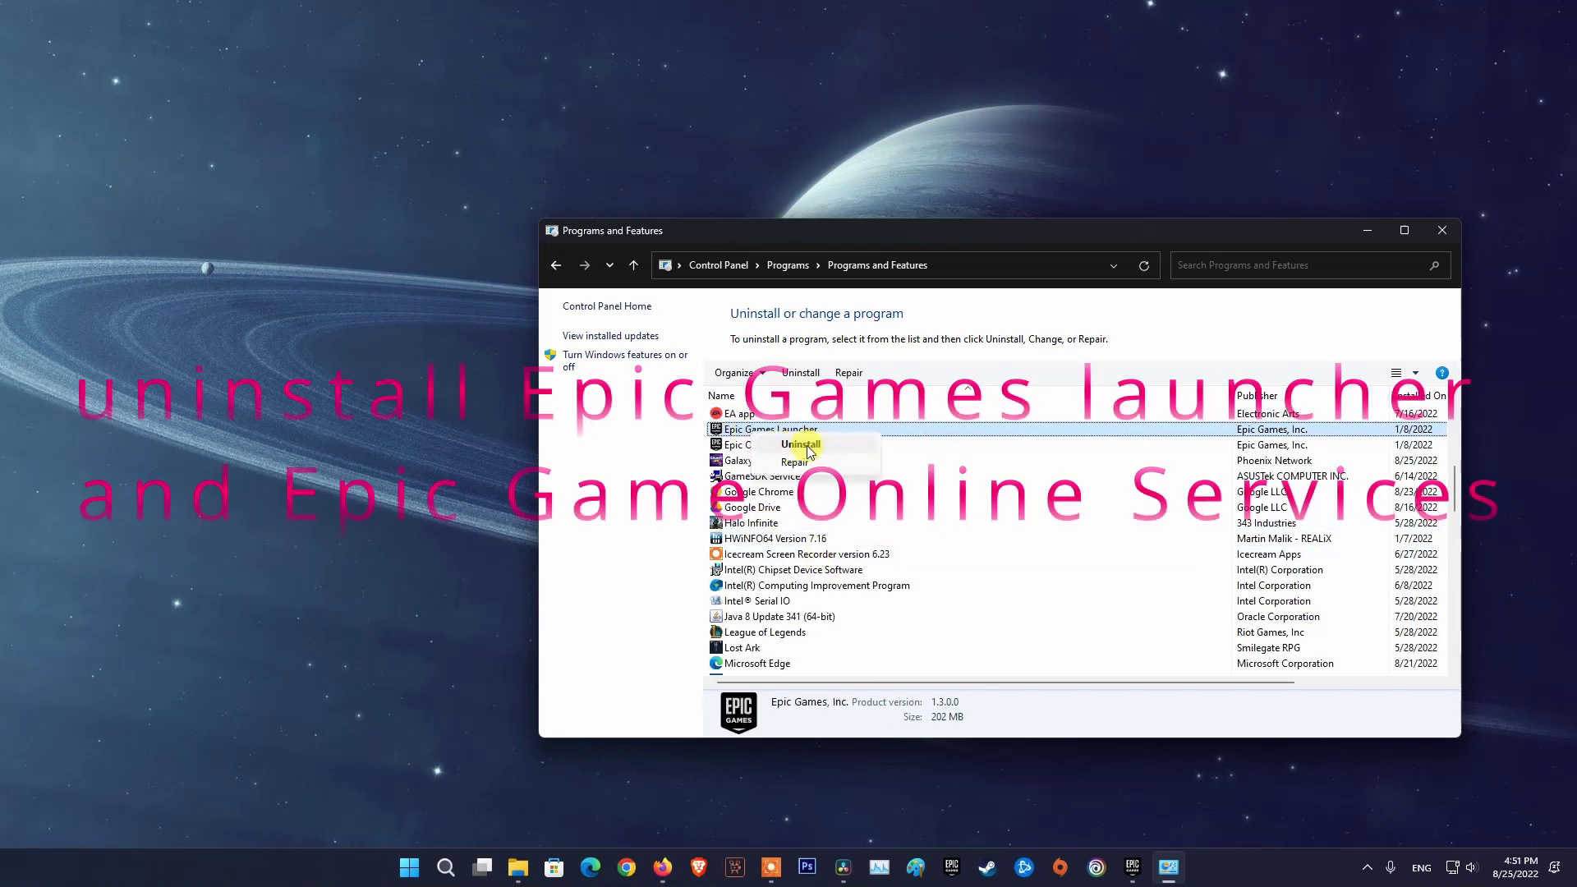